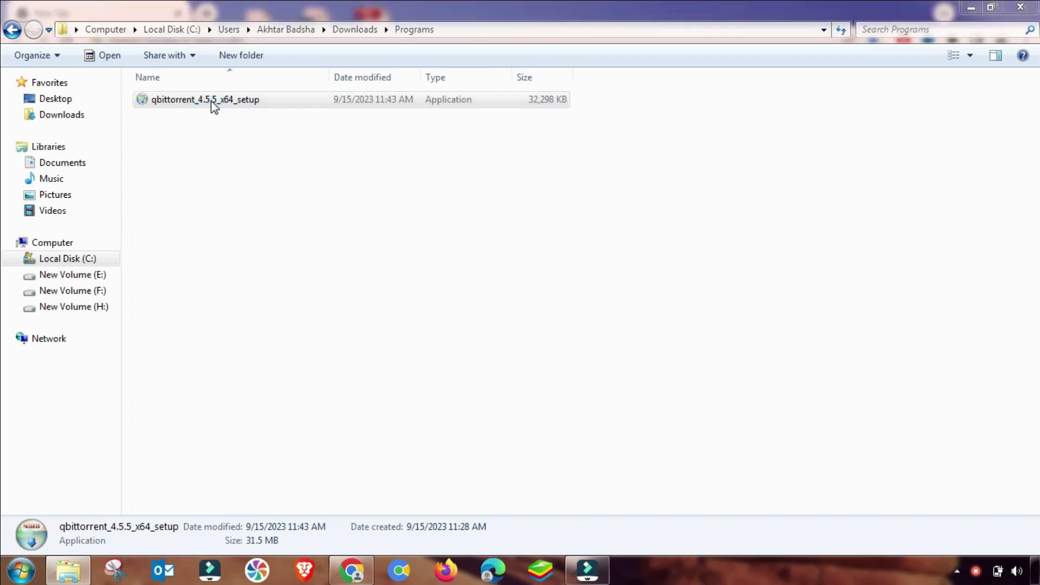
# Start the qBittorrent 4.5.5 x64 setup and accept the terms of the License Agreement
pyautogui.click(563, 300)
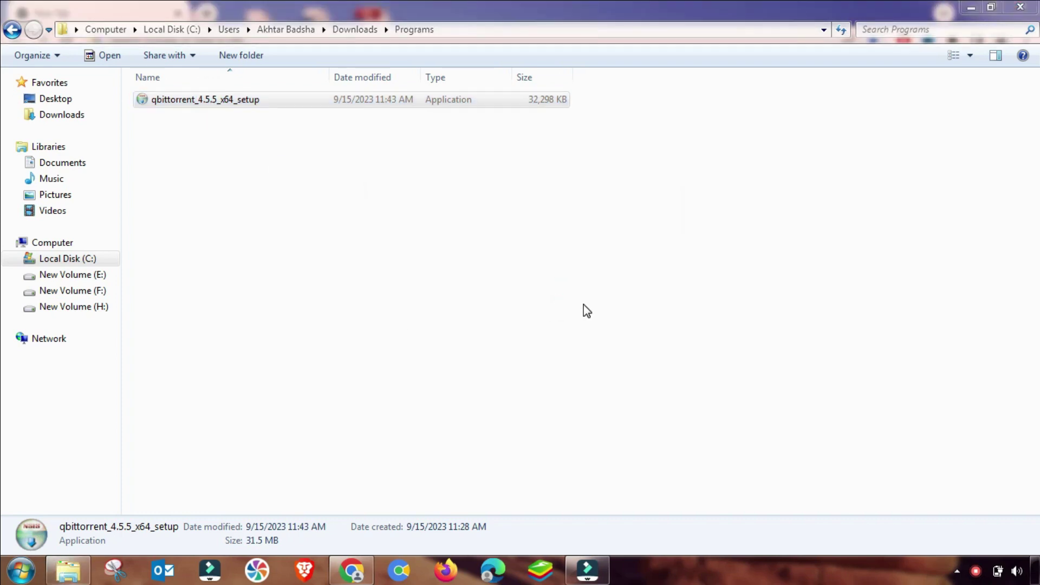
pyautogui.click(526, 321)
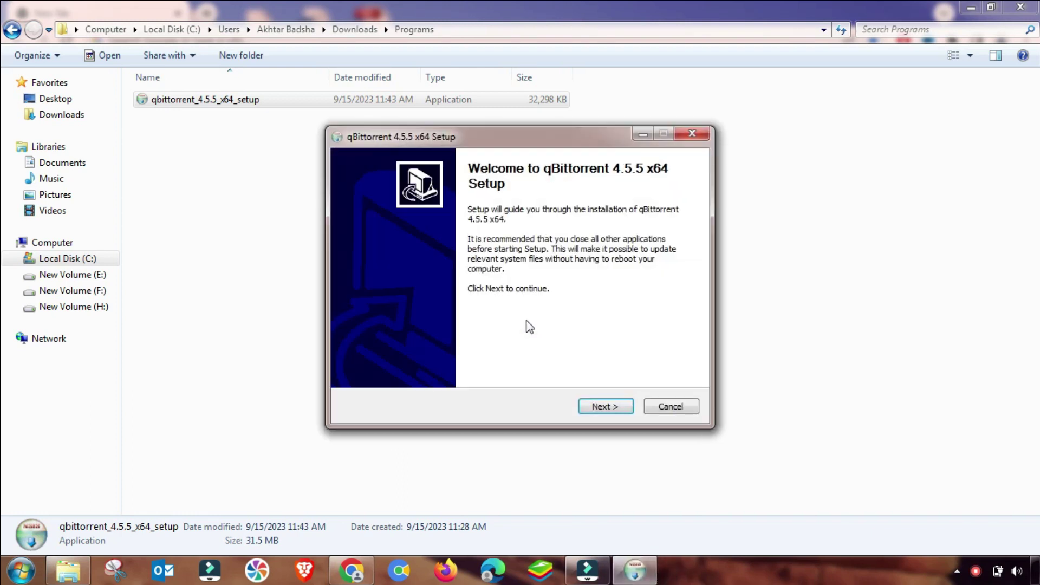
pyautogui.click(605, 407)
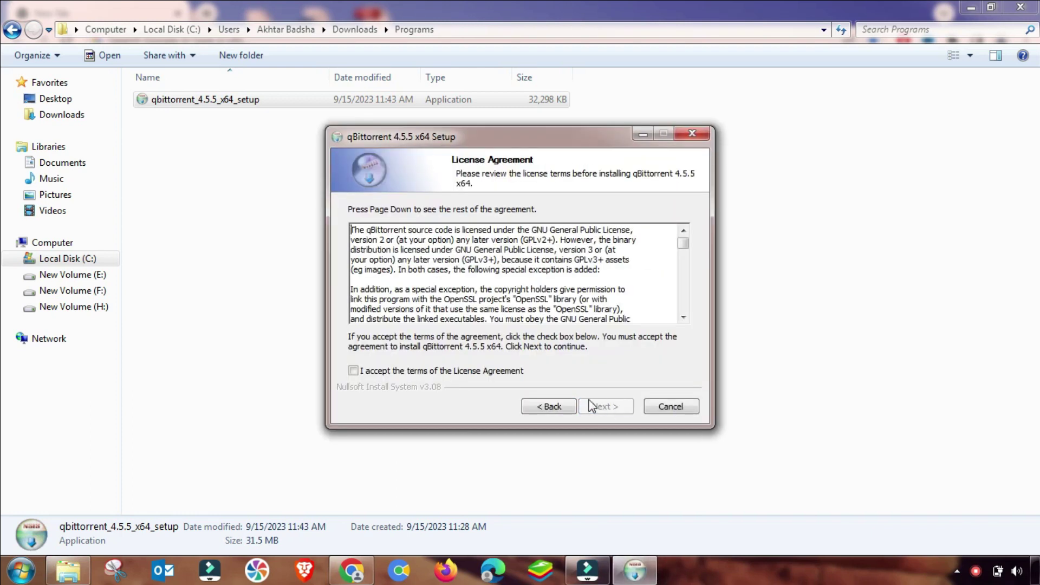
pyautogui.click(353, 371)
pyautogui.click(611, 411)
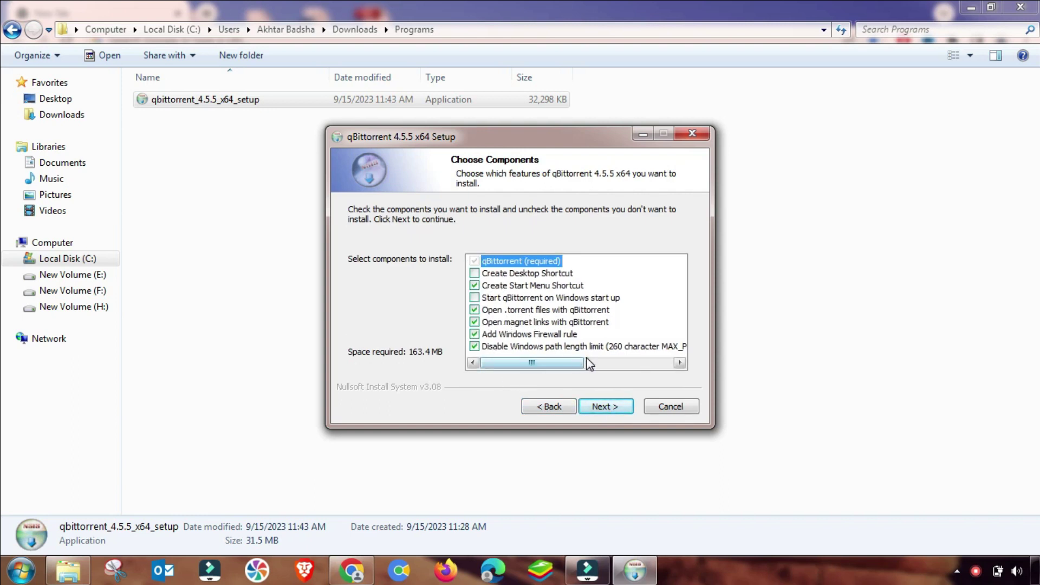
# Install qBittorrent with the default components in C:\Program Files\qBittorrent and finish the setup with Launch qBittorrent enabled
pyautogui.click(602, 412)
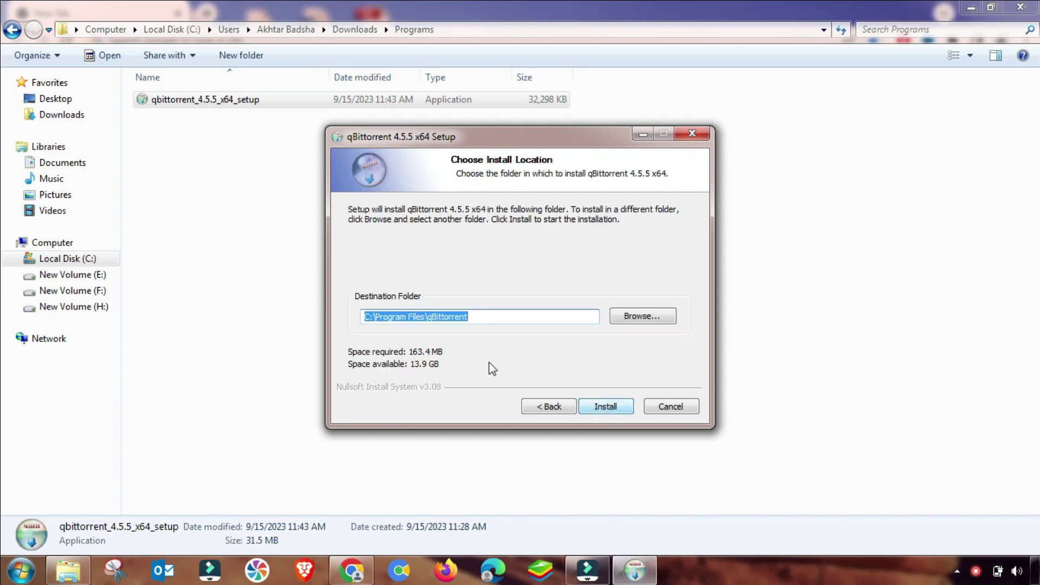
pyautogui.click(599, 410)
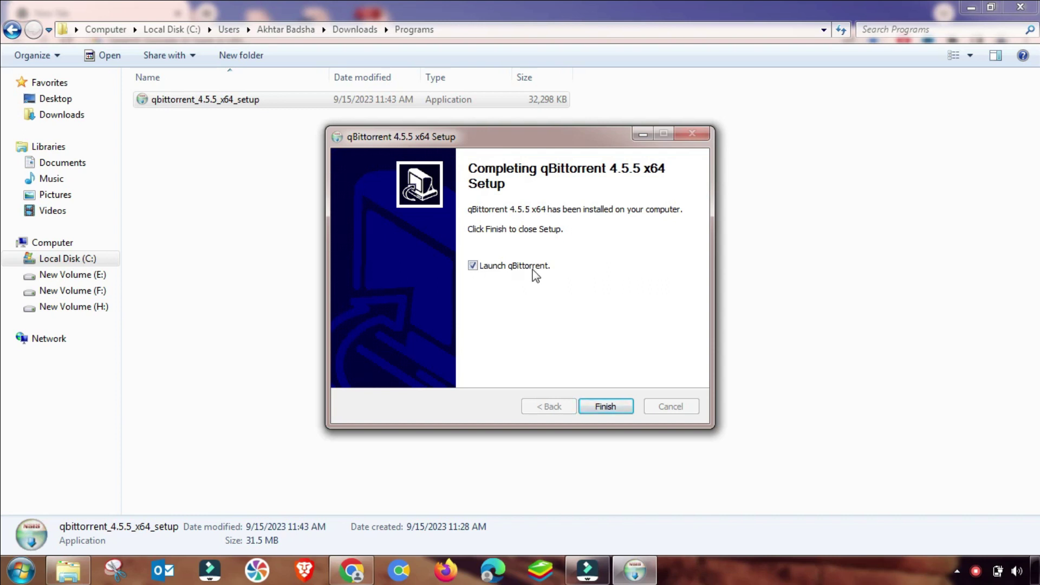
pyautogui.click(605, 410)
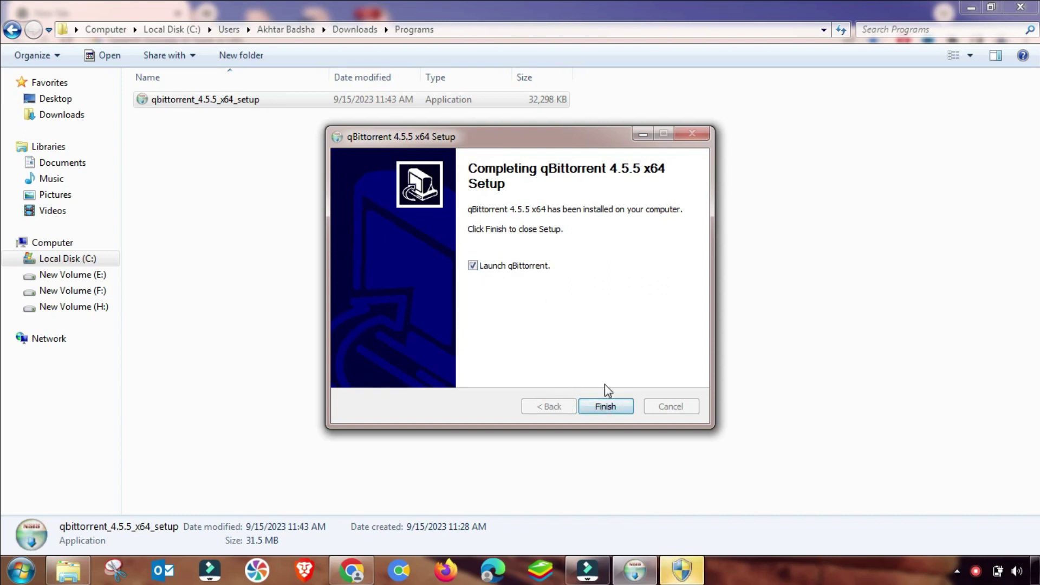
pyautogui.click(682, 570)
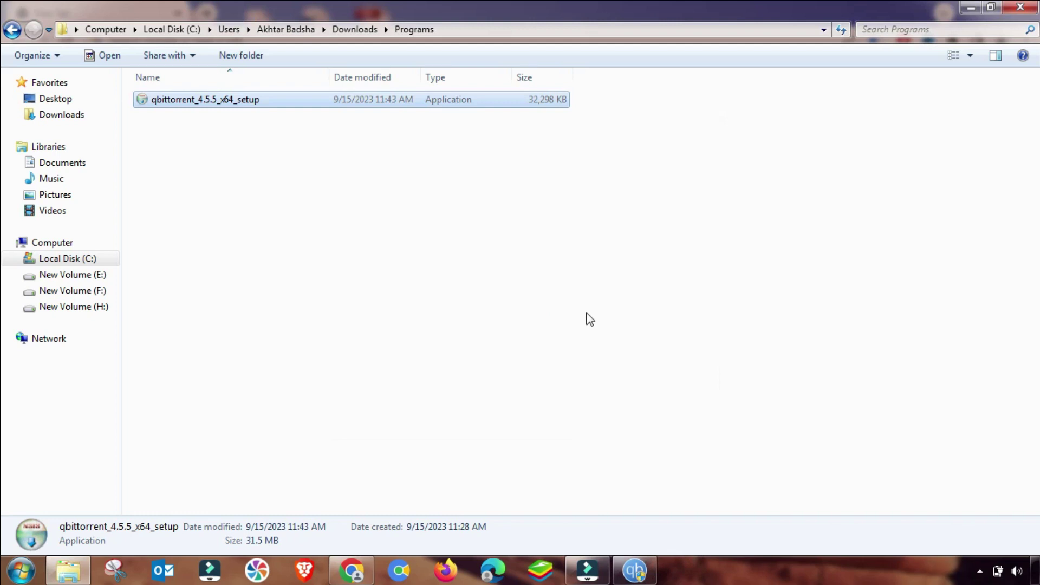
# Bring up qBittorrent's legal notice and agree to it
pyautogui.moveTo(641, 576)
pyautogui.click(634, 511)
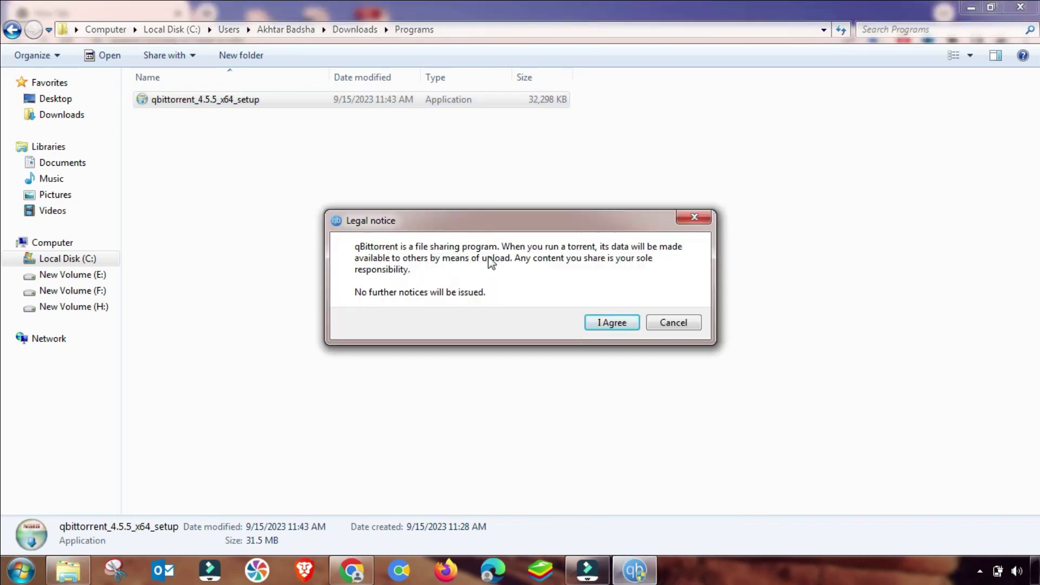
pyautogui.click(606, 324)
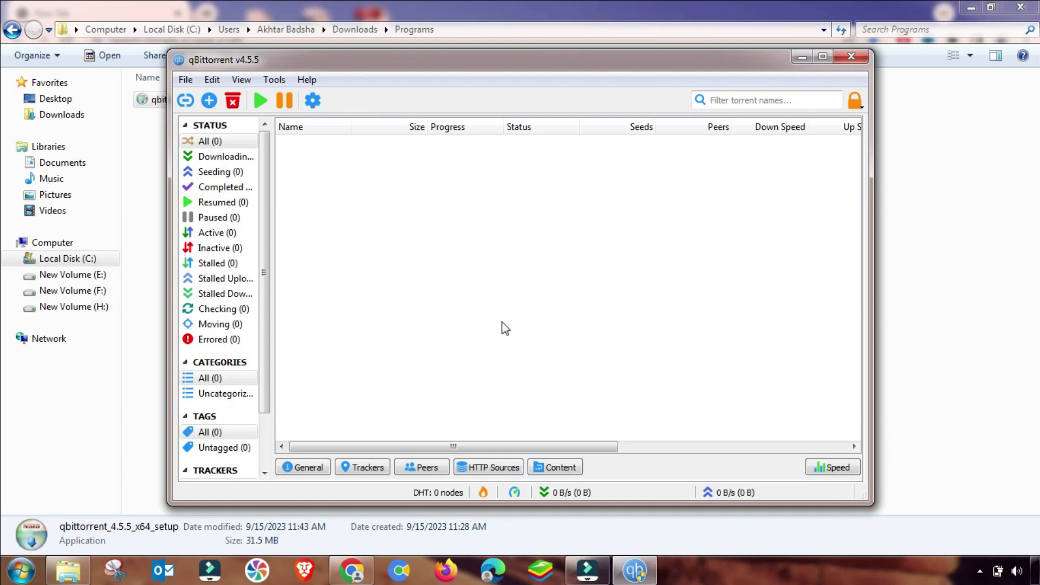
# Inspect the qBittorrent icon among the hidden notification area icons
pyautogui.click(979, 571)
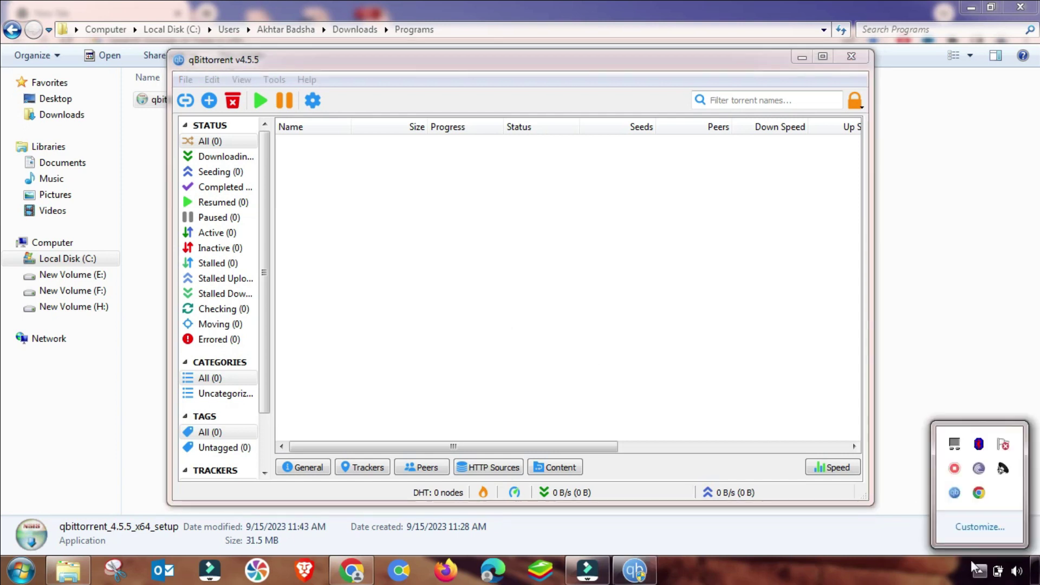
pyautogui.rightClick(955, 466)
pyautogui.click(963, 480)
pyautogui.click(849, 529)
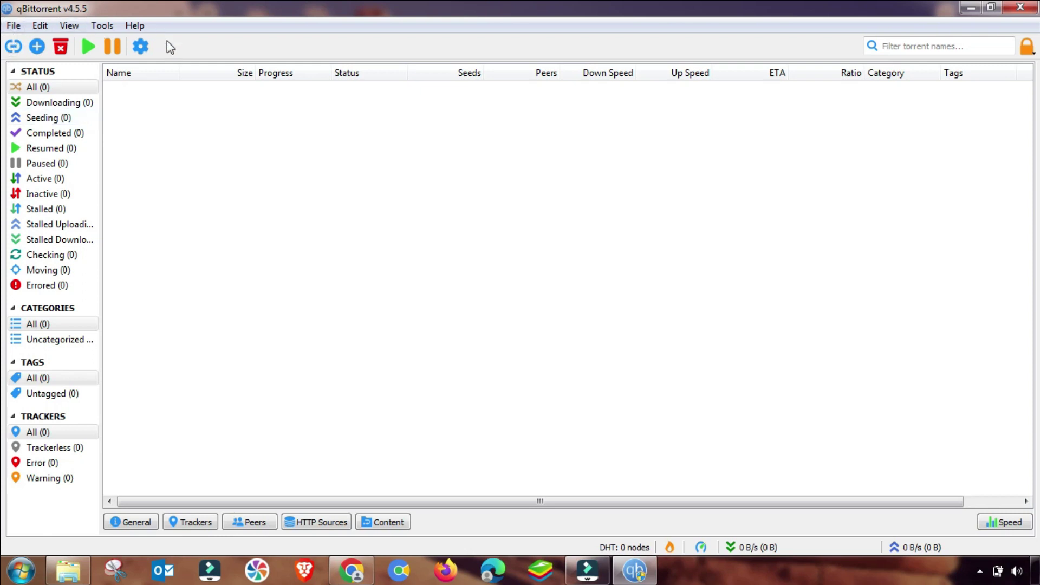
pyautogui.click(14, 27)
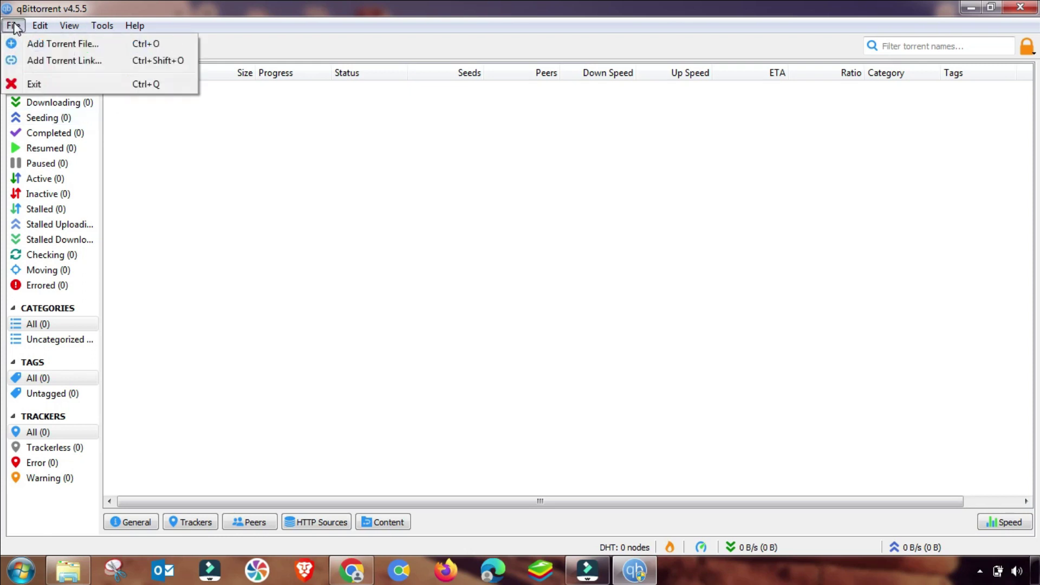
pyautogui.click(58, 46)
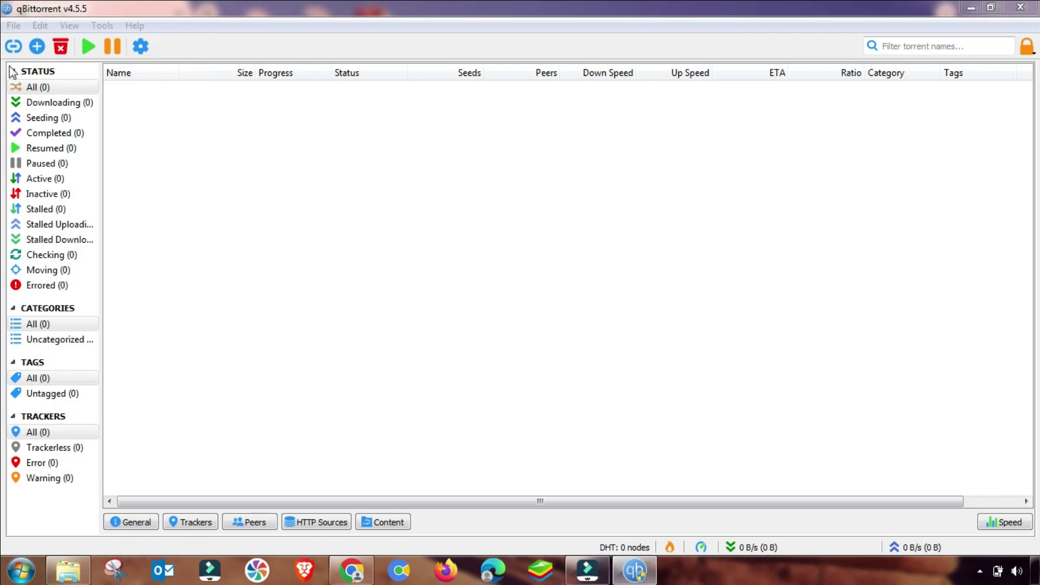
pyautogui.click(497, 25)
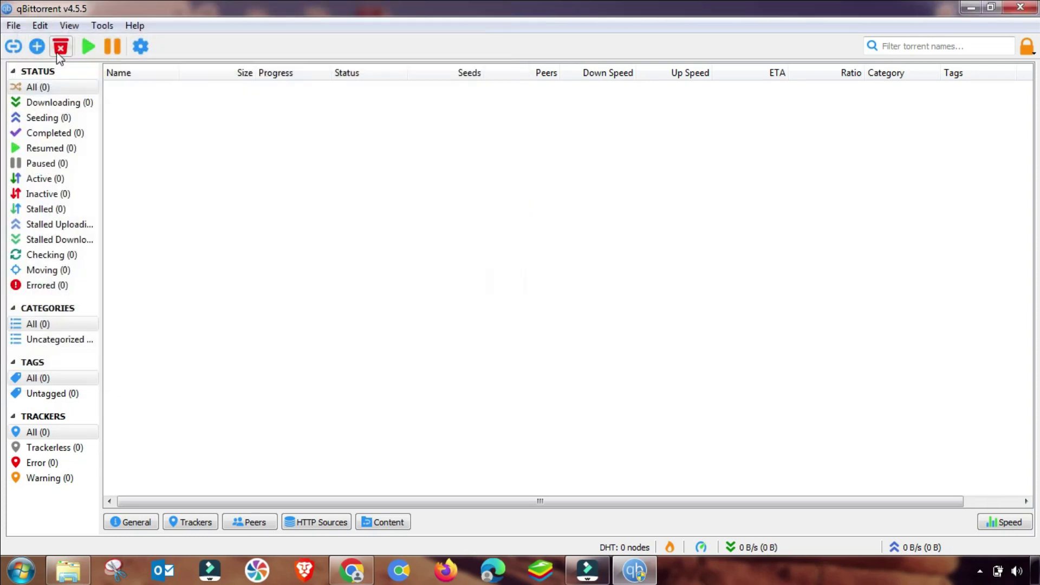
# Look over the available torrent, view and tool commands, including Lock qBittorrent, and open the Options dialog
pyautogui.click(13, 27)
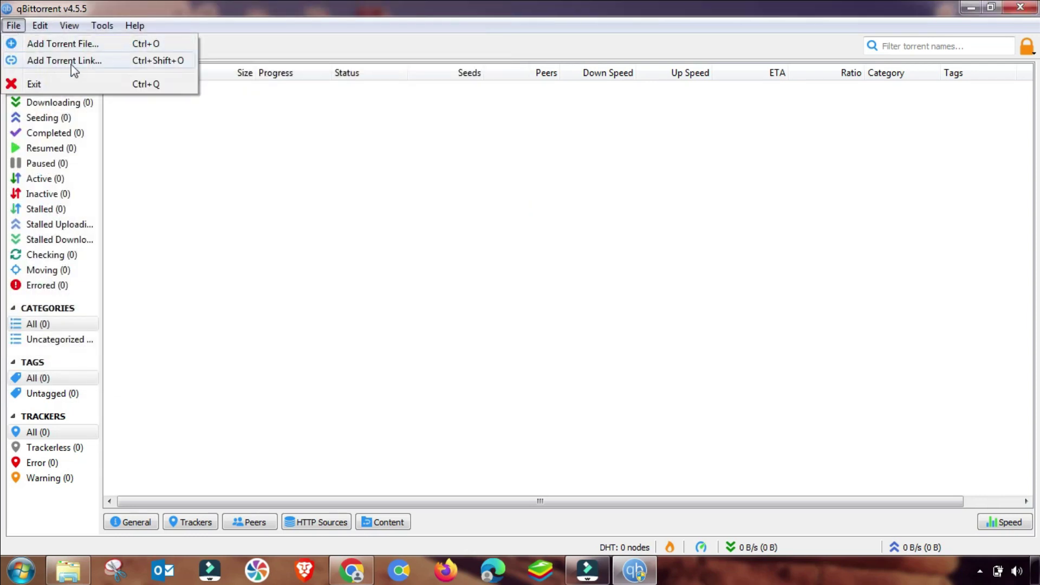
pyautogui.moveTo(39, 31)
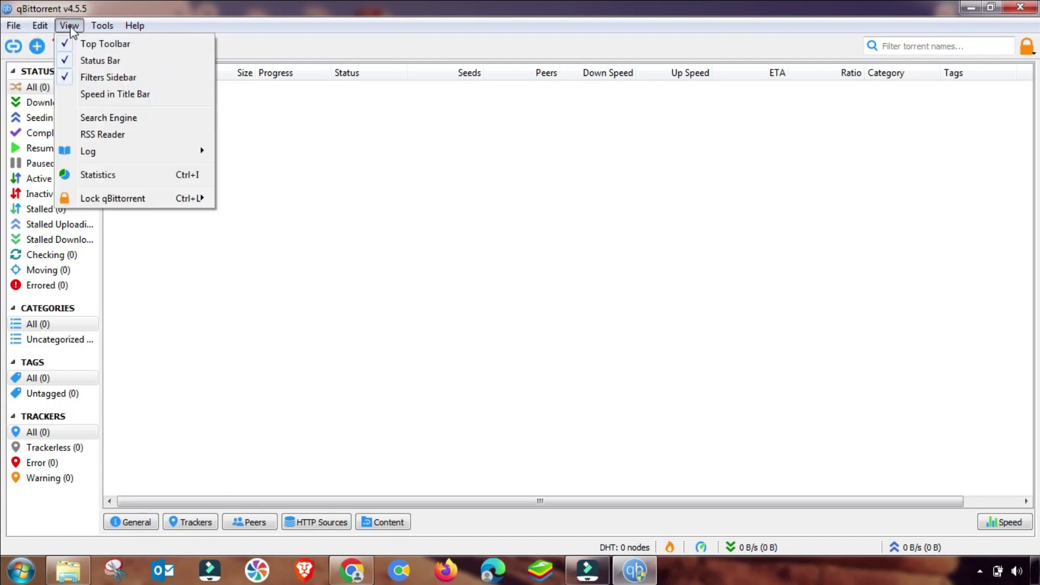
pyautogui.moveTo(92, 201)
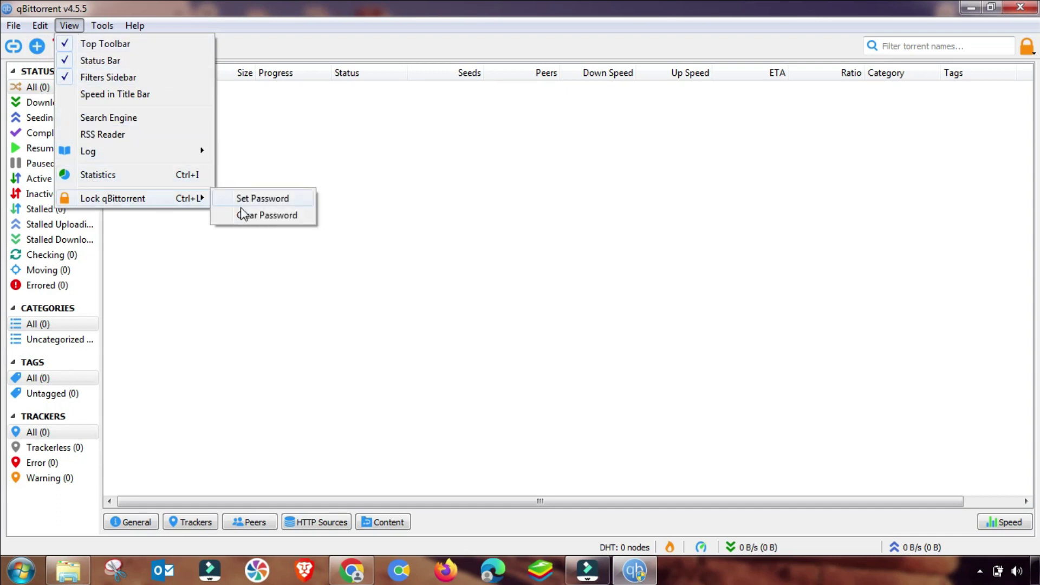
pyautogui.moveTo(105, 30)
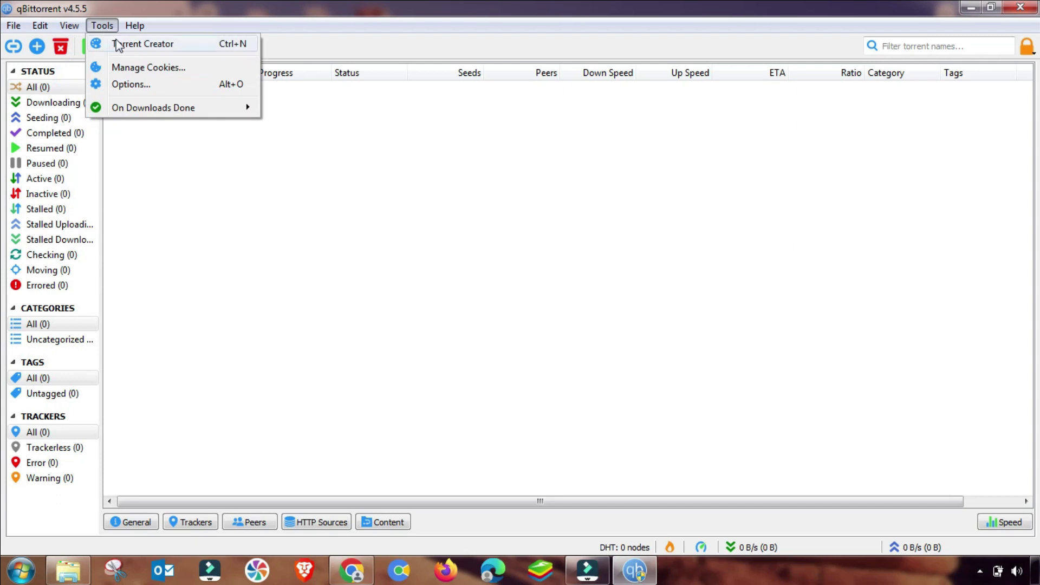
pyautogui.click(137, 87)
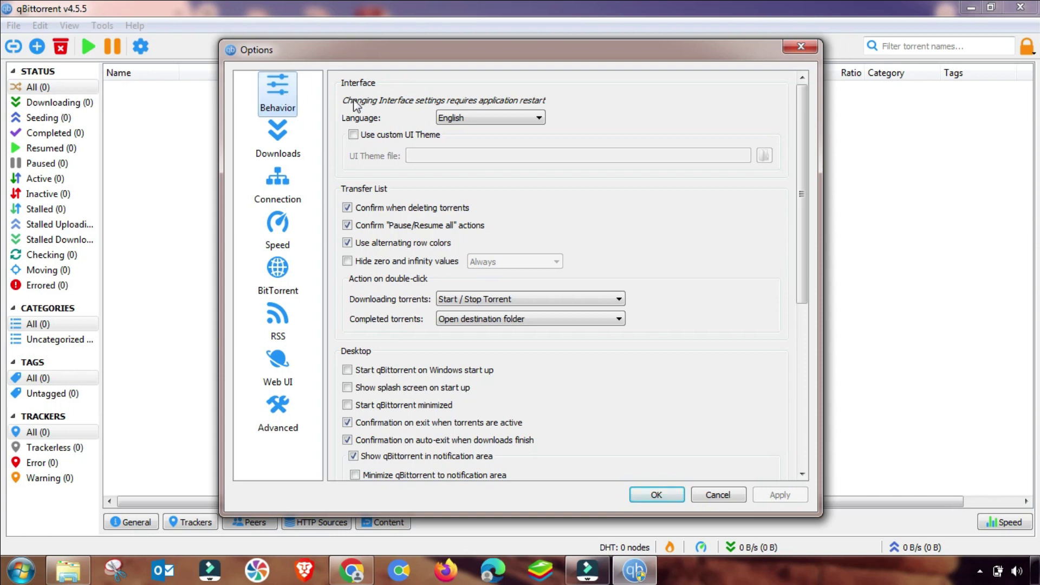
# Try the Use custom UI Theme and Minimize qBittorrent to notification area options in the Behavior settings, turning each off again
pyautogui.click(353, 136)
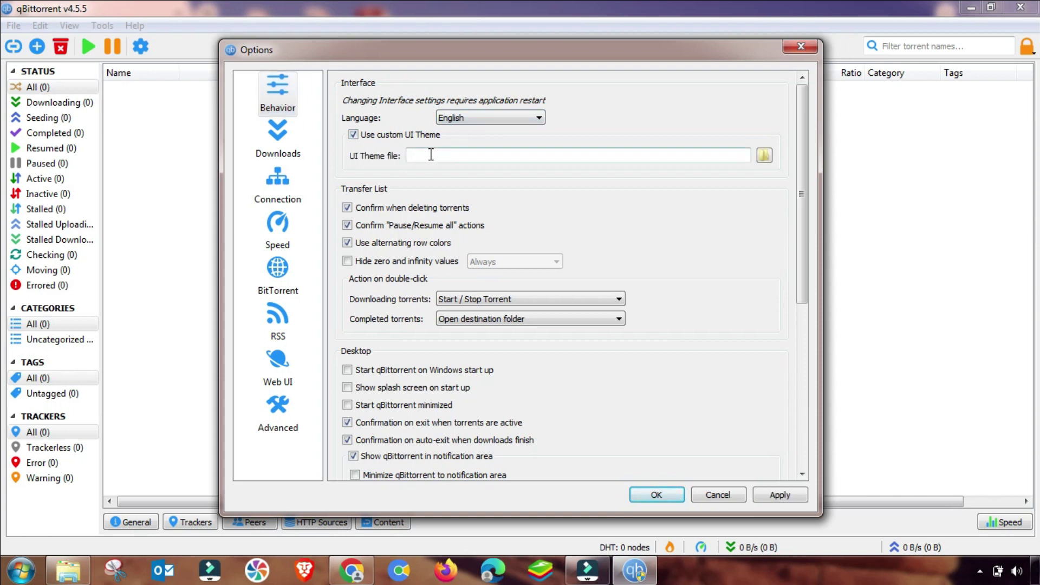
pyautogui.click(353, 135)
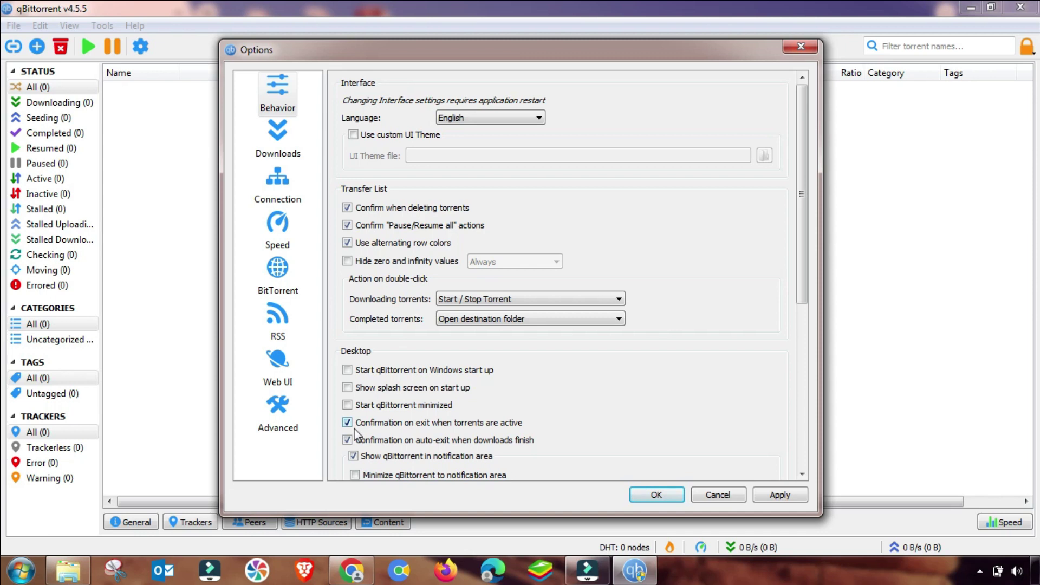
pyautogui.scroll(-1, 387, 459)
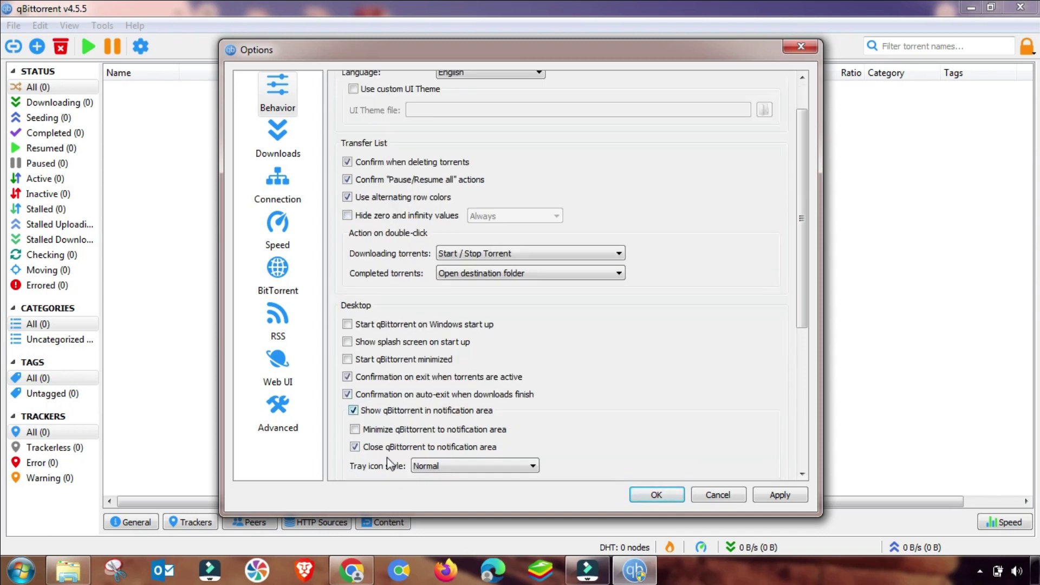
pyautogui.click(355, 429)
pyautogui.click(979, 571)
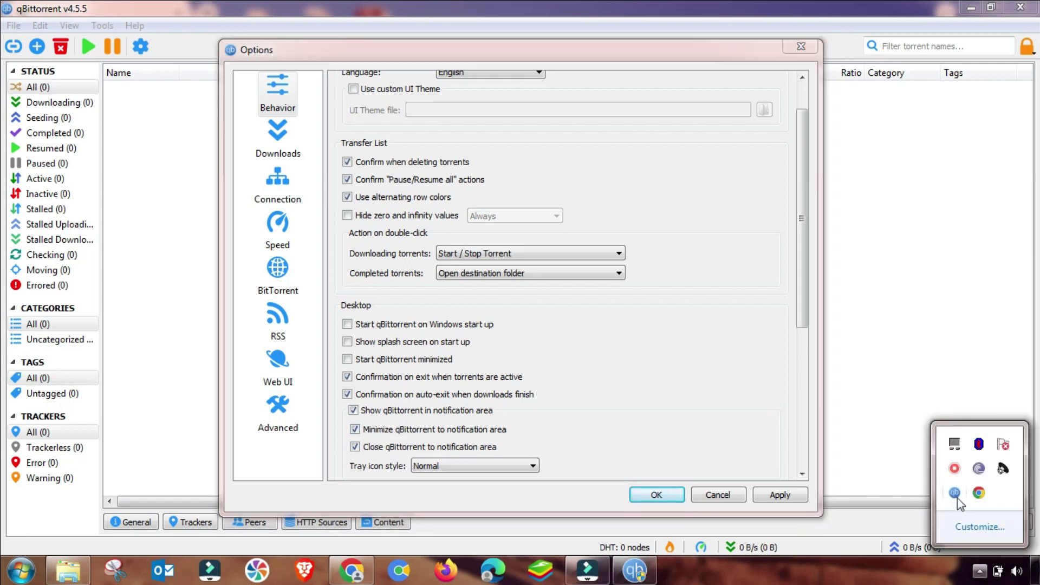
pyautogui.click(980, 571)
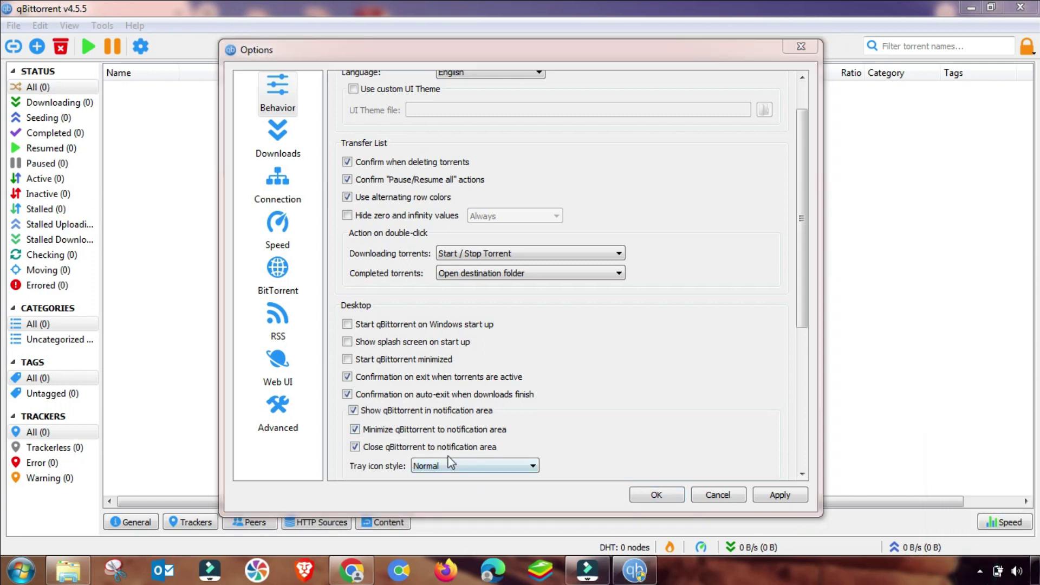
pyautogui.click(354, 430)
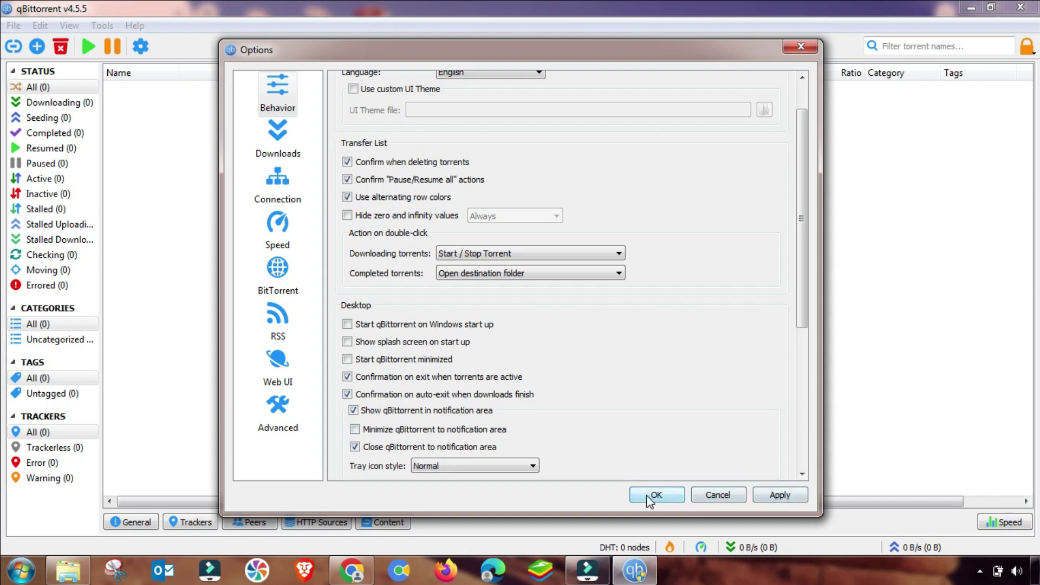
# Go to the Downloads settings and examine the choices for torrent content layout and torrent stop condition
pyautogui.click(287, 153)
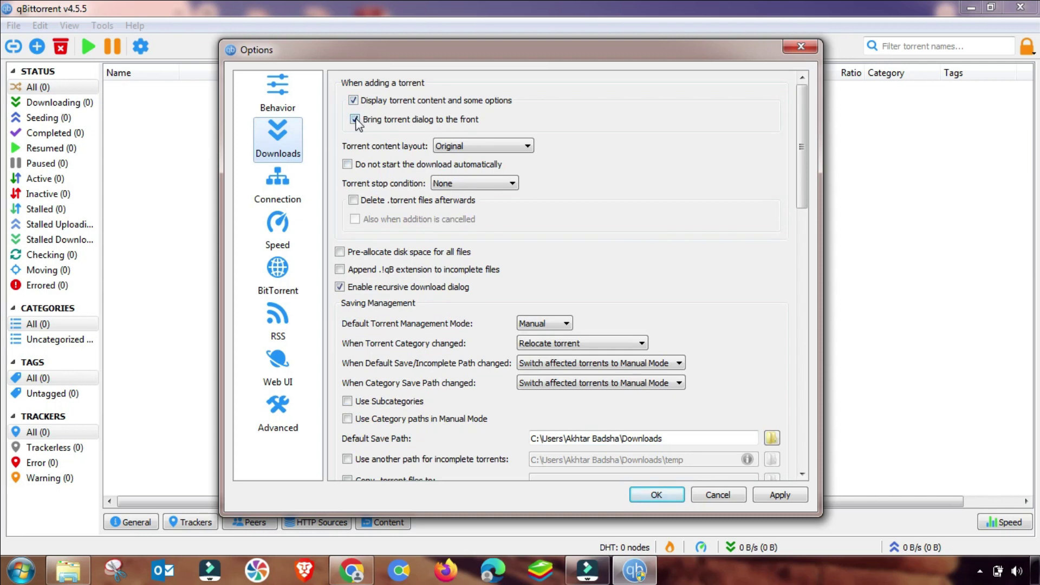
pyautogui.click(477, 146)
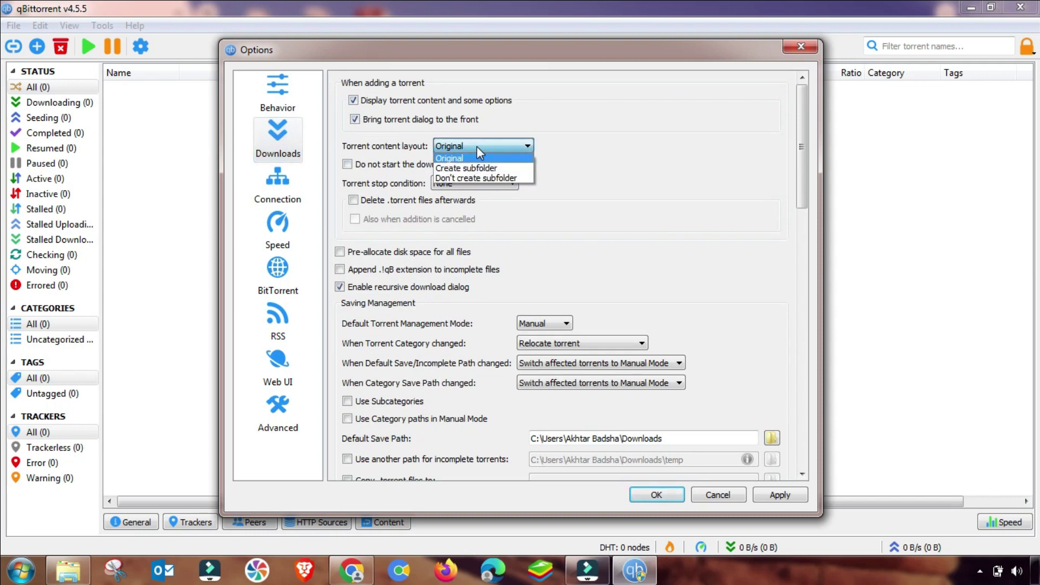
pyautogui.click(469, 145)
pyautogui.click(452, 184)
pyautogui.click(453, 184)
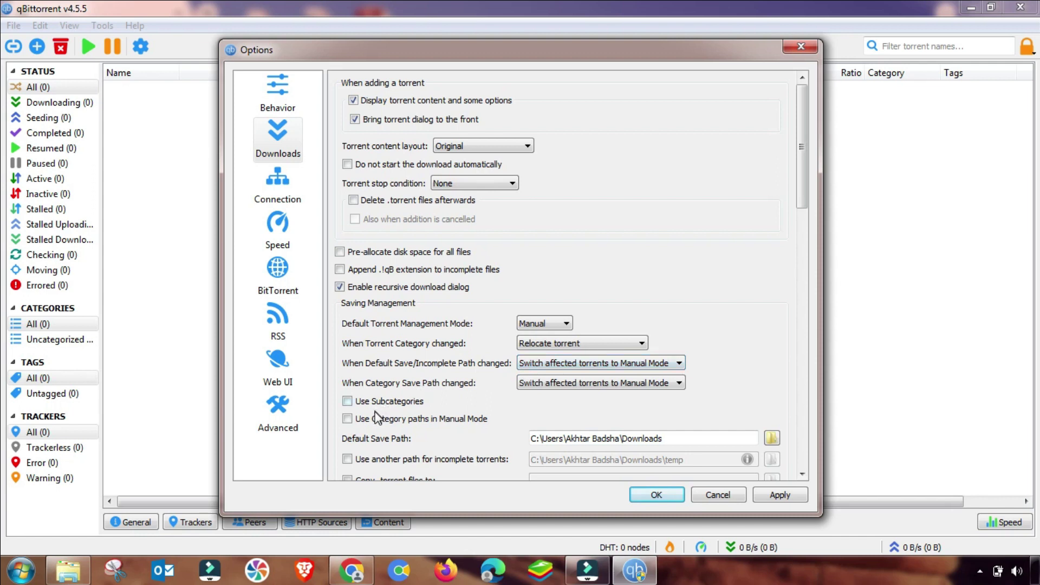
# Create a folder named New folder in Documents and set it as the Default Save Path for downloads
pyautogui.scroll(-5, 670, 292)
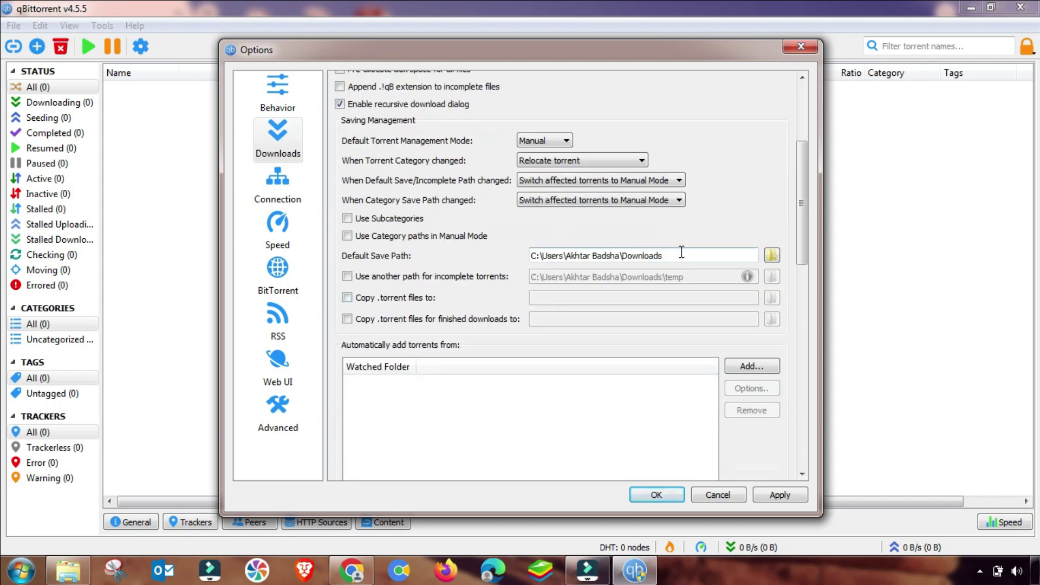
pyautogui.click(772, 256)
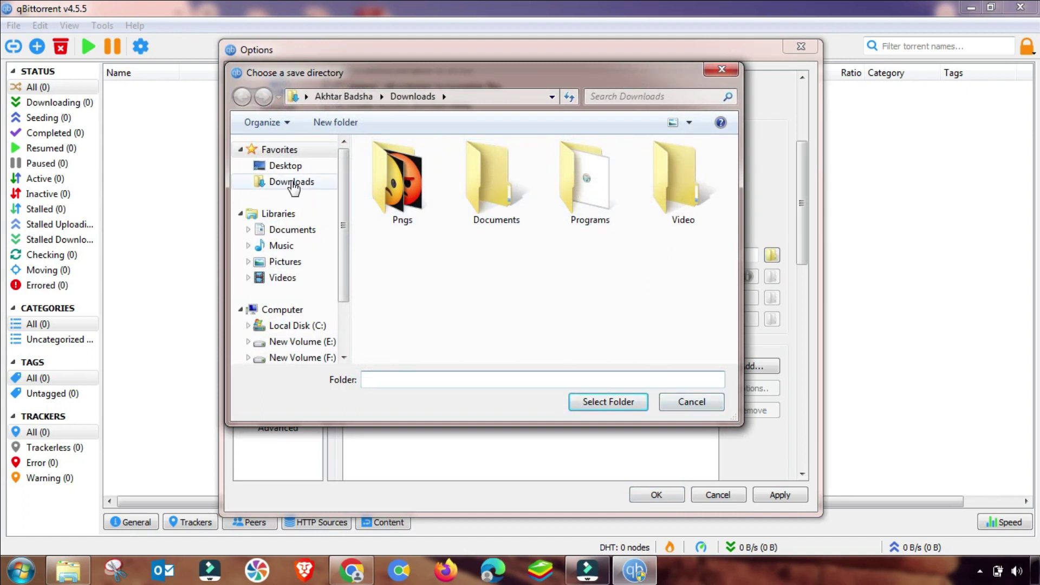
pyautogui.click(287, 232)
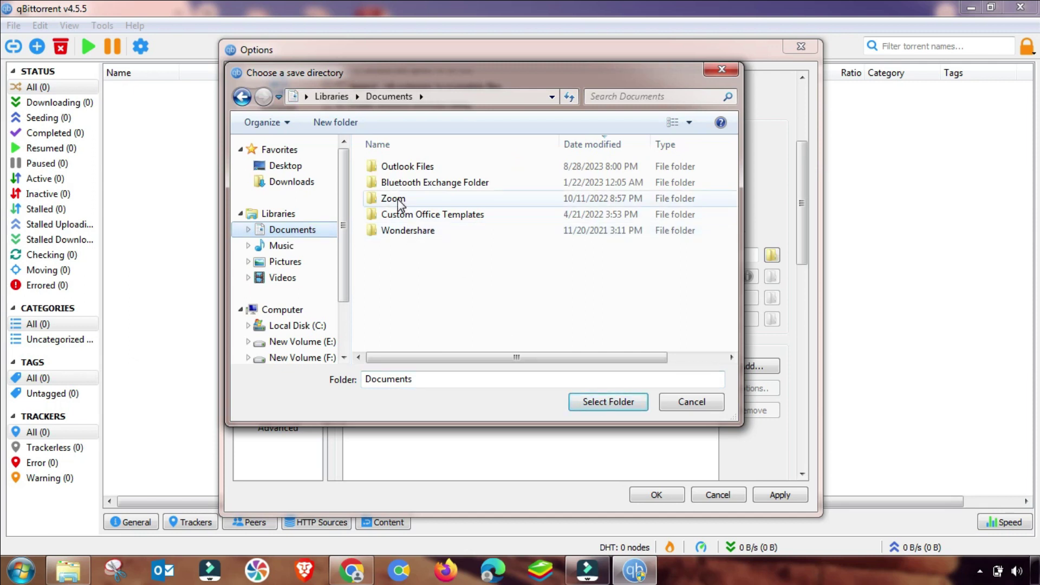
pyautogui.click(328, 123)
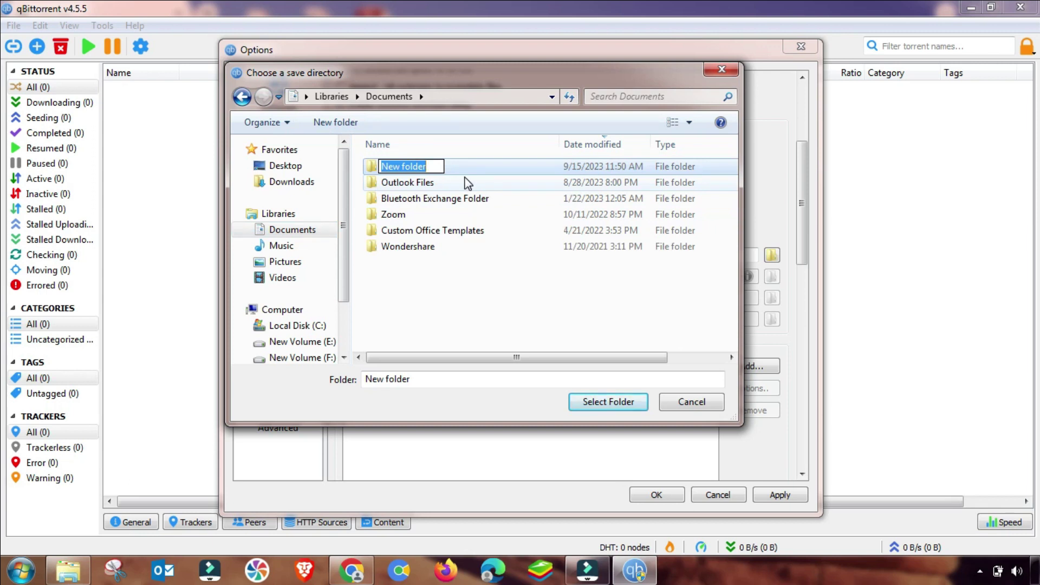
pyautogui.click(480, 167)
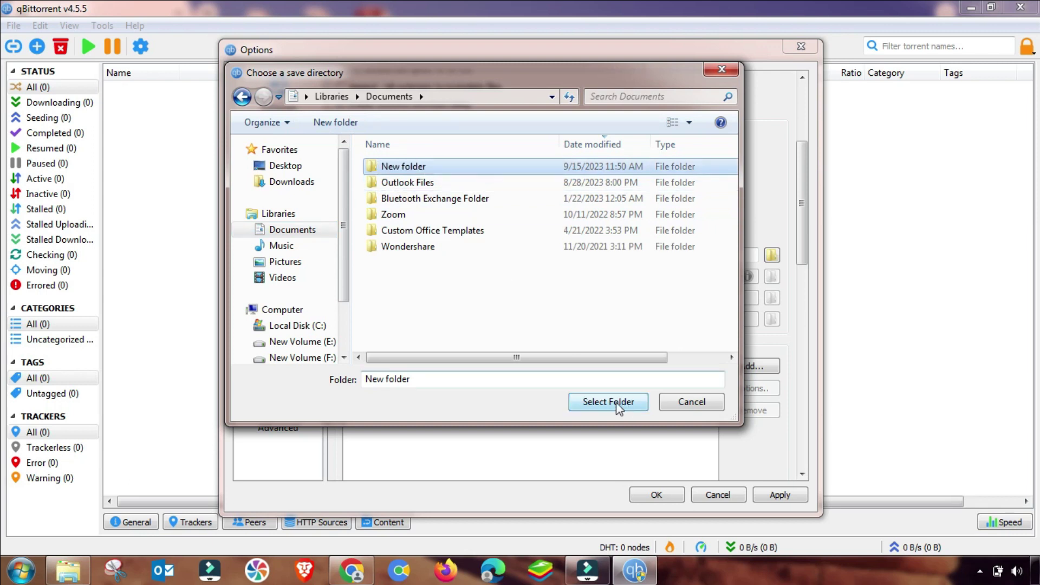
pyautogui.click(595, 401)
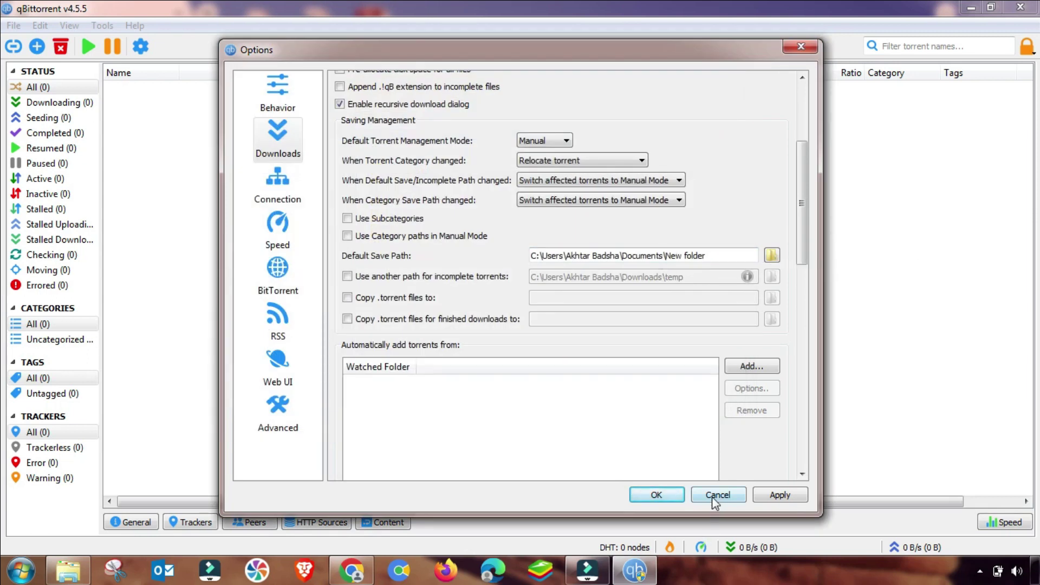
# Set the Default Save Path to the user's Downloads folder
pyautogui.click(772, 255)
pyautogui.click(287, 182)
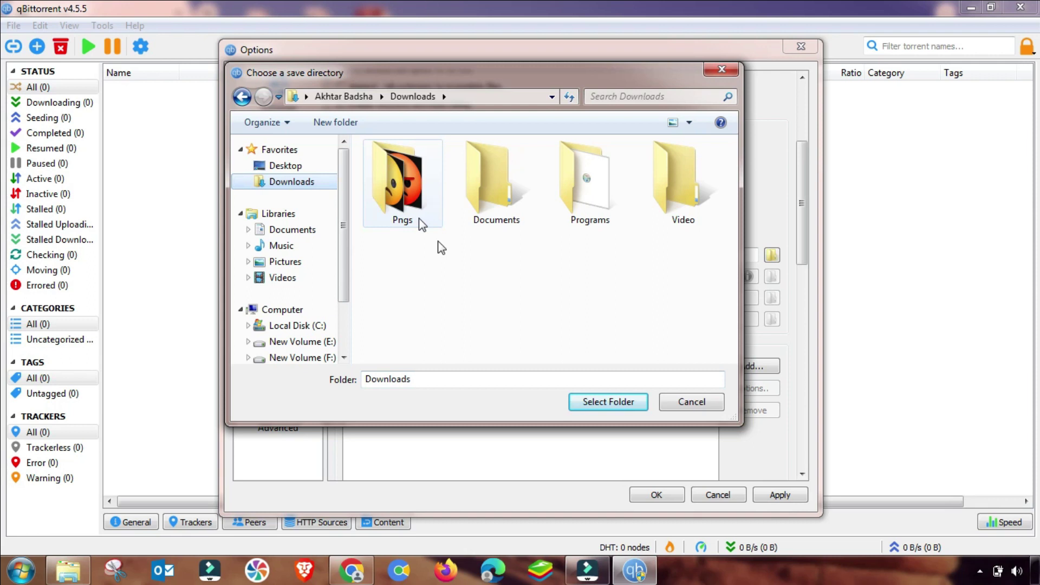
pyautogui.click(596, 402)
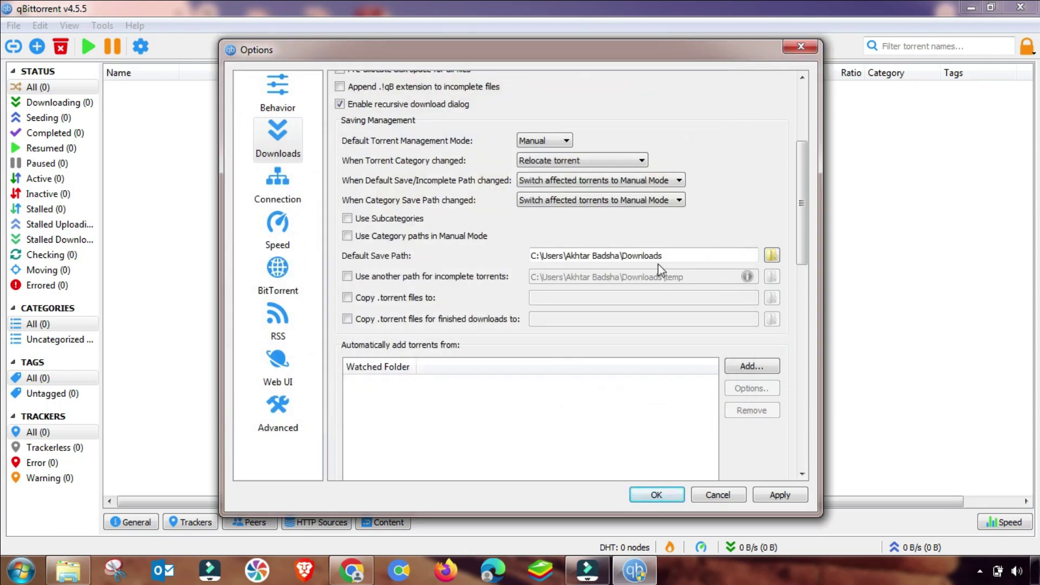
# Look through the rest of the Downloads settings and the peer connection protocol choices in the Connection settings
pyautogui.moveTo(802, 222); pyautogui.dragTo(804, 275)
pyautogui.scroll(-2, 459, 280)
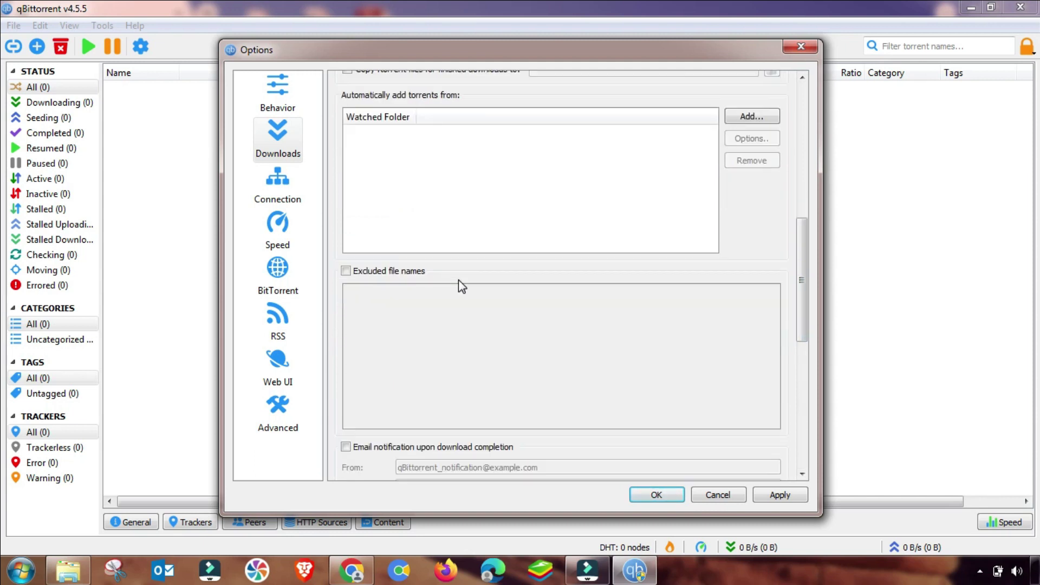
pyautogui.scroll(-10, 455, 280)
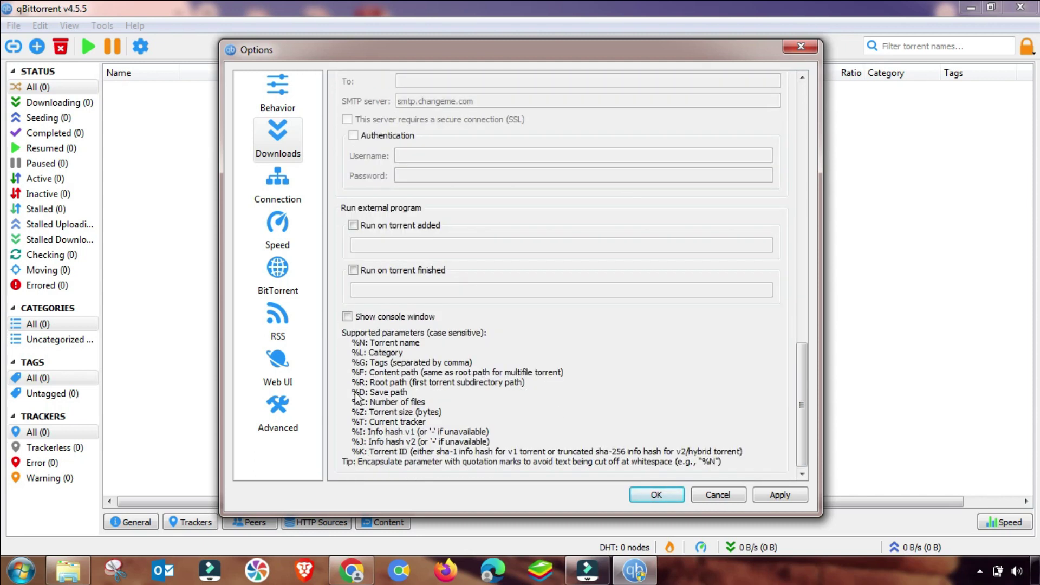
pyautogui.click(274, 185)
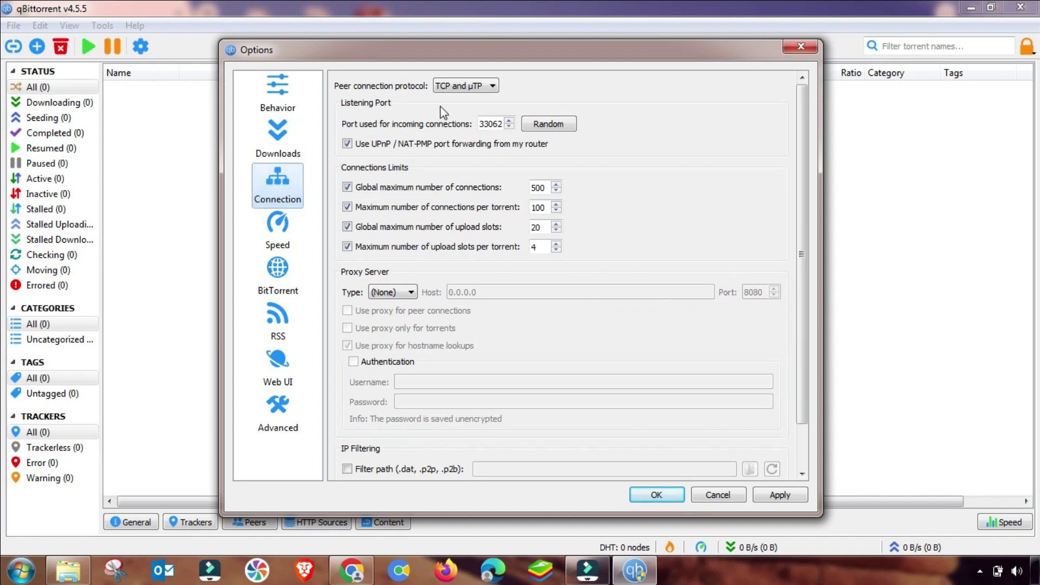
pyautogui.click(463, 85)
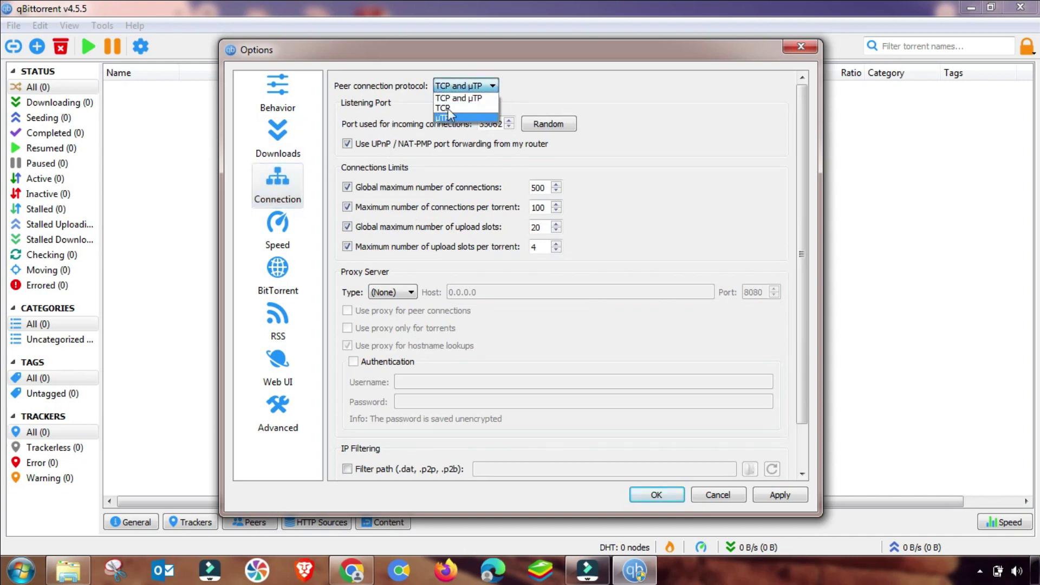
pyautogui.click(492, 86)
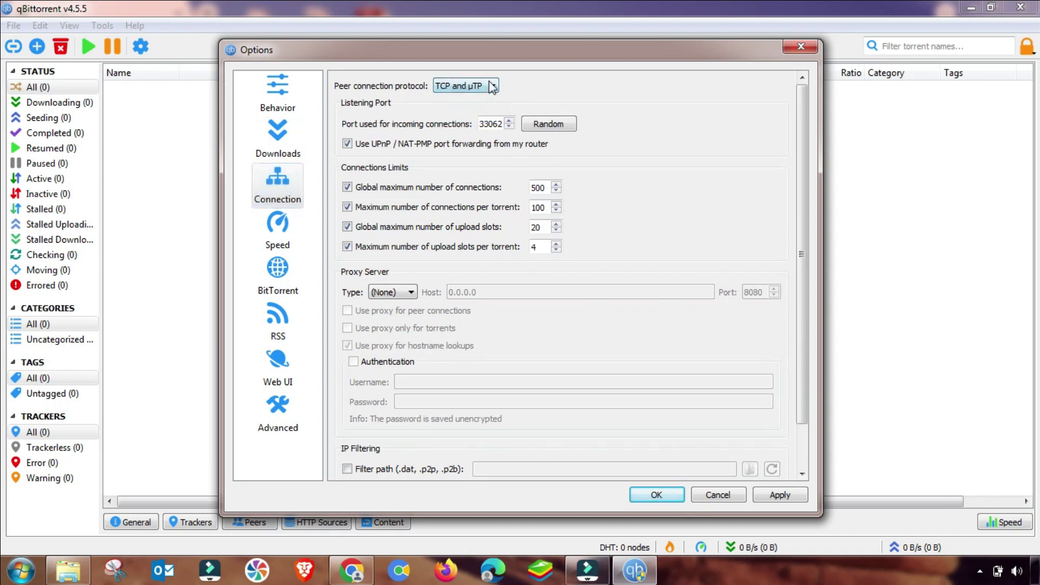
# Assign a random incoming port and set connection limits to 750 globally and 270 per torrent, with upload slots at 75 globally and 3 per torrent
pyautogui.click(542, 127)
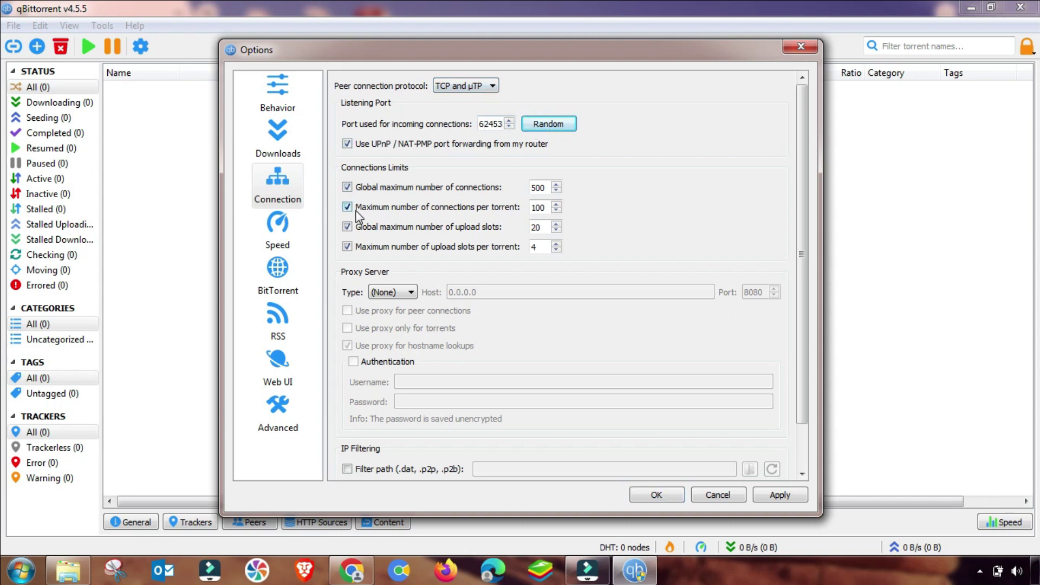
pyautogui.moveTo(546, 188); pyautogui.dragTo(530, 193)
pyautogui.write('7')
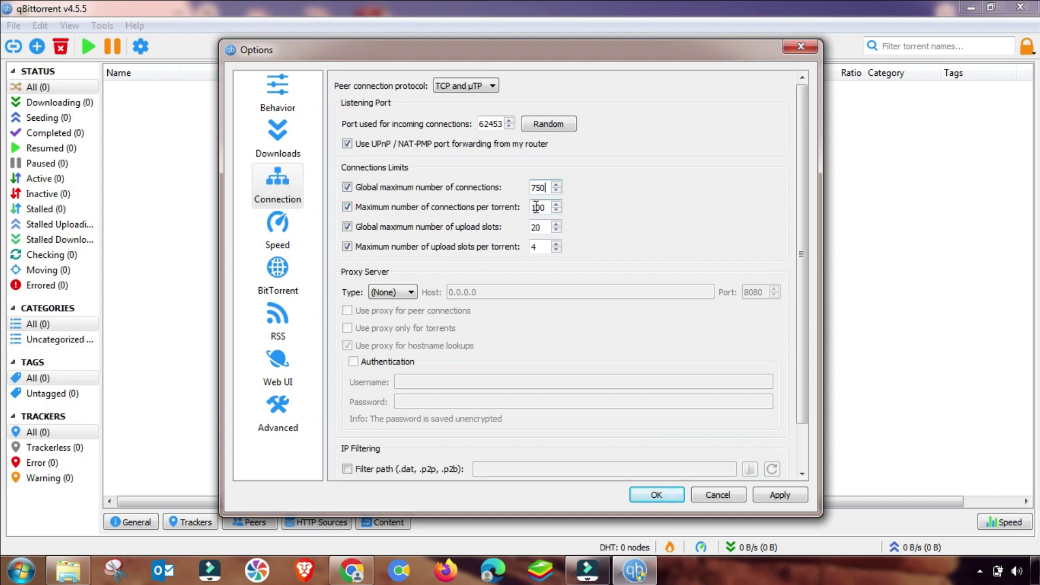
pyautogui.moveTo(544, 205); pyautogui.dragTo(524, 213)
pyautogui.write('270')
pyautogui.moveTo(541, 226); pyautogui.dragTo(527, 234)
pyautogui.scroll(-2, 806, 379)
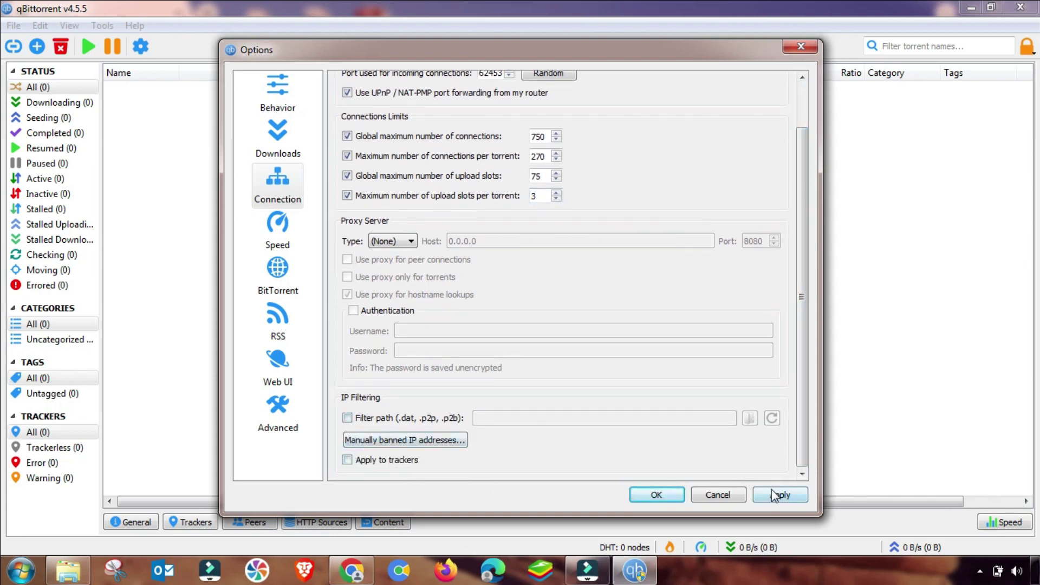
# In the Speed settings, set the global upload rate limit to 10 KiB/s
pyautogui.click(284, 225)
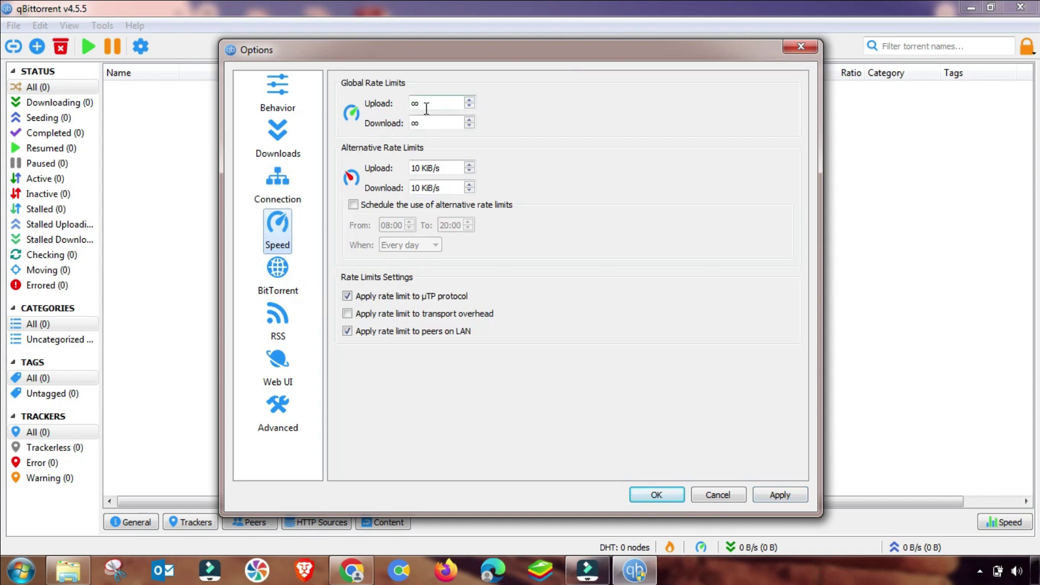
pyautogui.click(451, 104)
pyautogui.press('Tab')
pyautogui.click(422, 104)
pyautogui.click(470, 100)
pyautogui.click(469, 100)
pyautogui.click(469, 100)
pyautogui.click(434, 122)
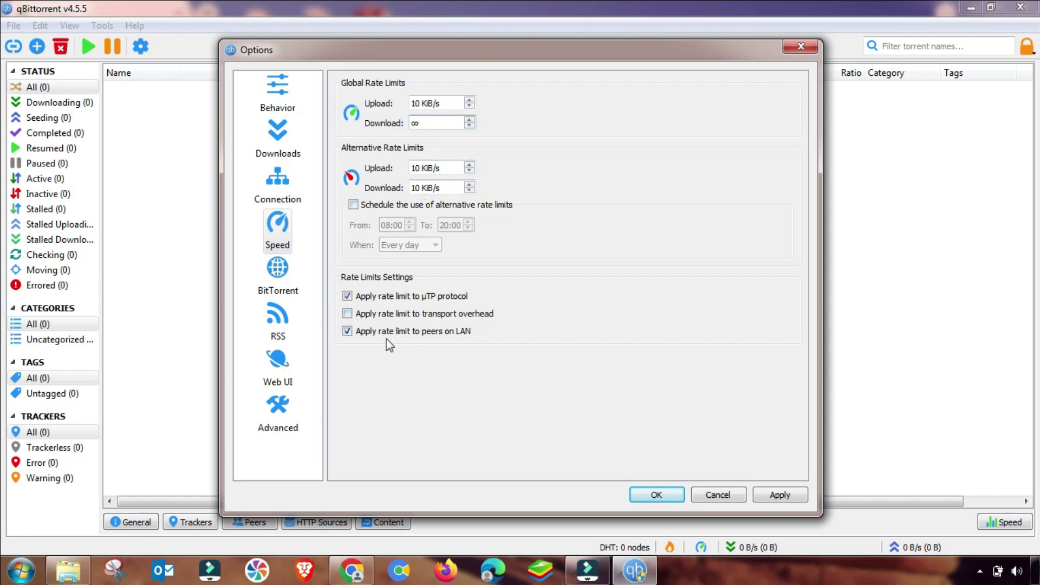
# Examine the BitTorrent privacy and seeding options, the RSS episode filters and the Web UI settings
pyautogui.click(278, 276)
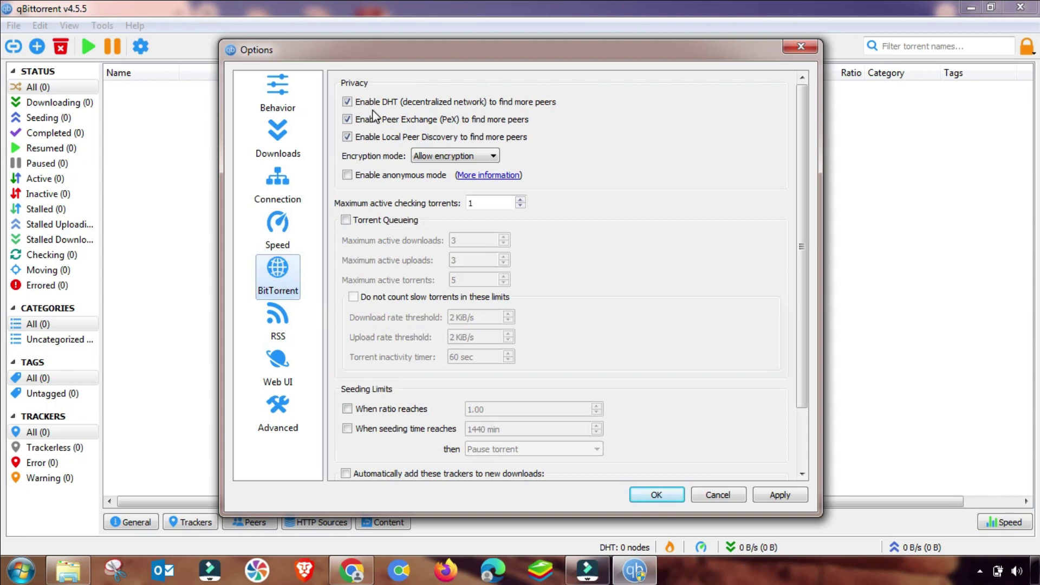
pyautogui.click(347, 119)
pyautogui.scroll(-2, 803, 271)
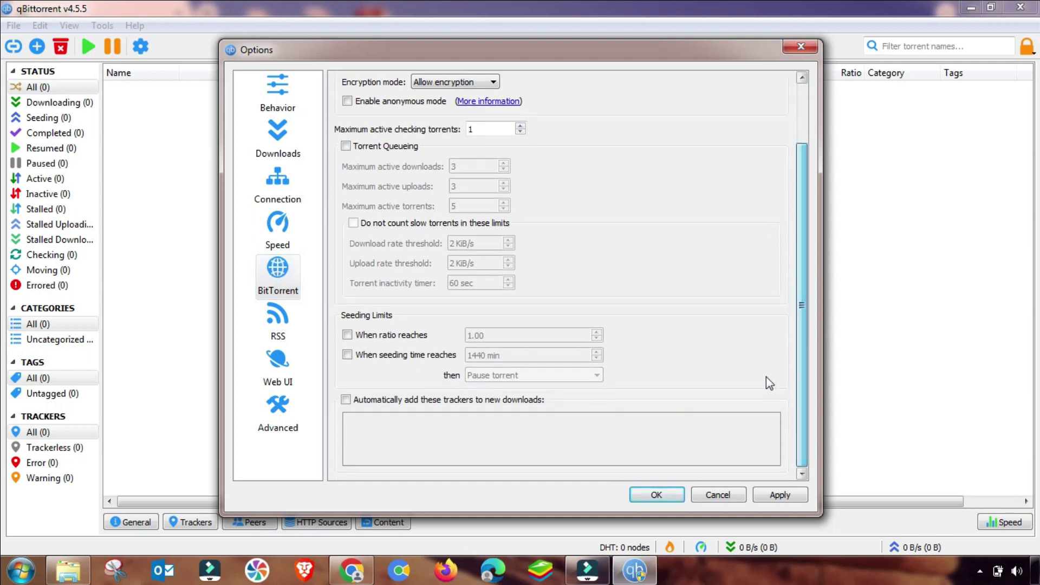
pyautogui.click(281, 336)
pyautogui.moveTo(489, 317); pyautogui.dragTo(346, 282)
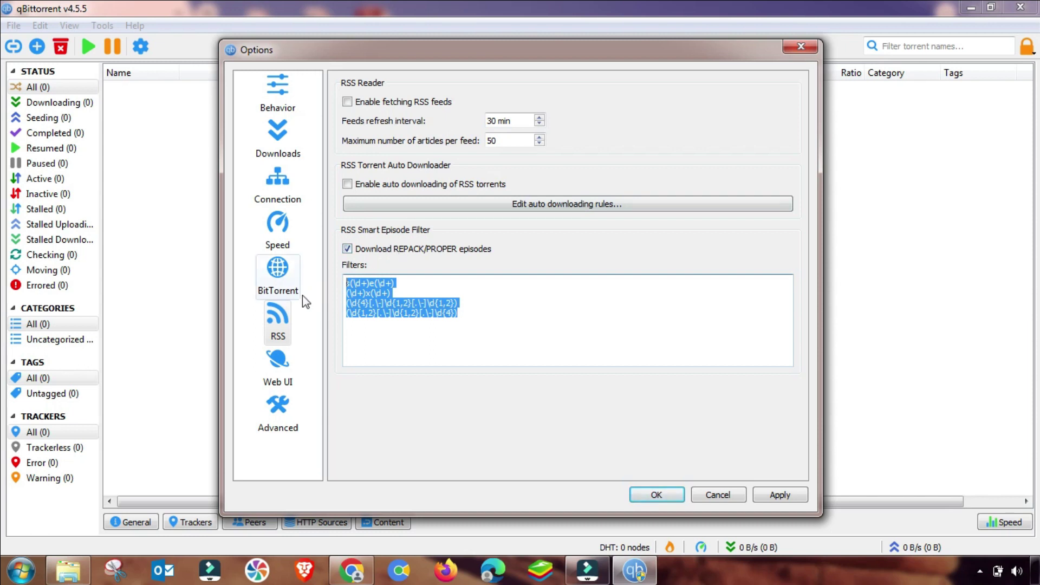
pyautogui.click(277, 372)
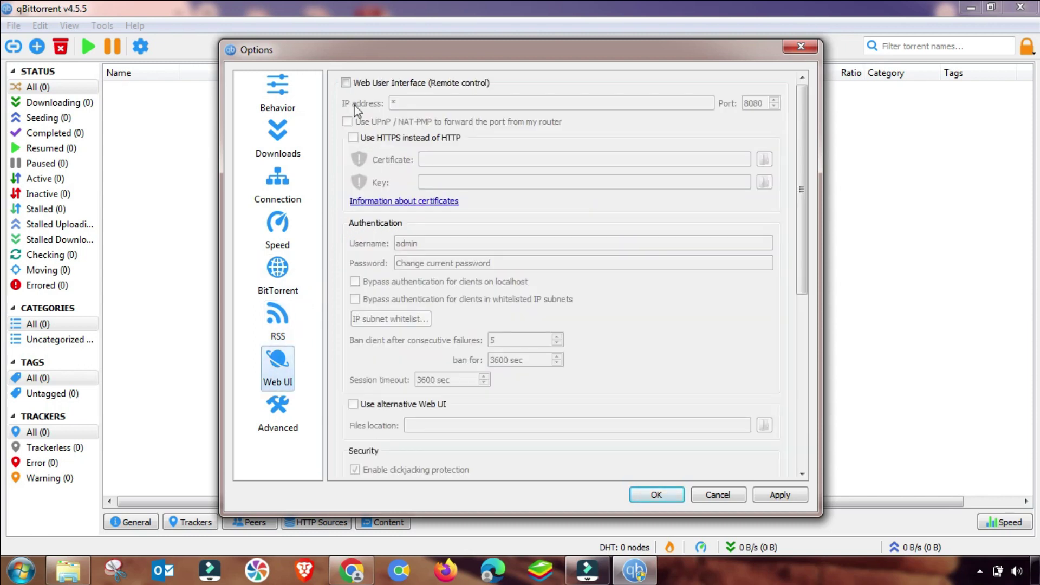
pyautogui.moveTo(800, 162); pyautogui.dragTo(792, 362)
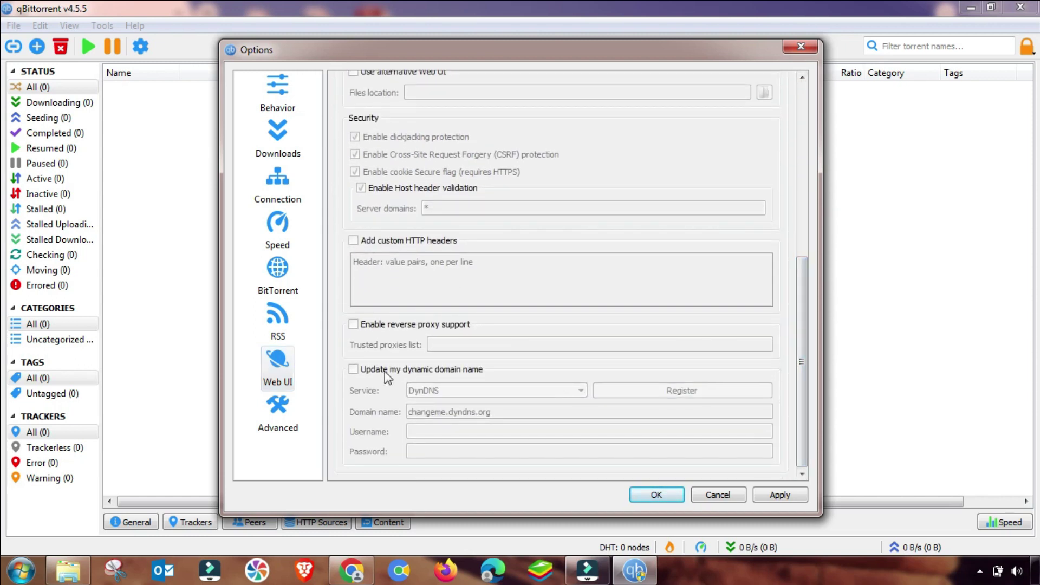
# In the Advanced settings, examine the choices for resume data storage type, process memory priority, network interface and optional IP address to bind to
pyautogui.click(278, 414)
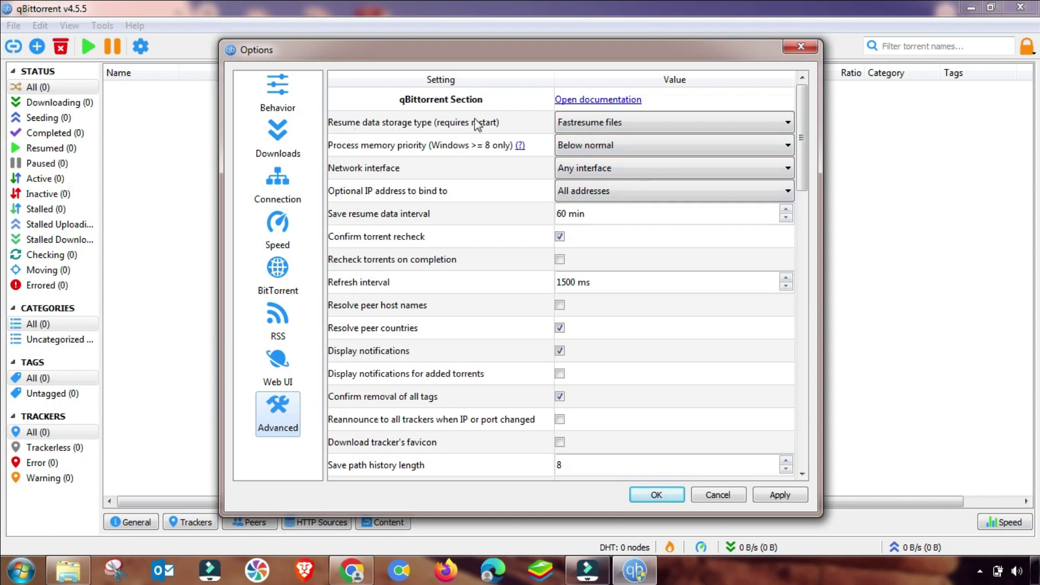
pyautogui.click(765, 126)
pyautogui.click(789, 125)
pyautogui.click(788, 149)
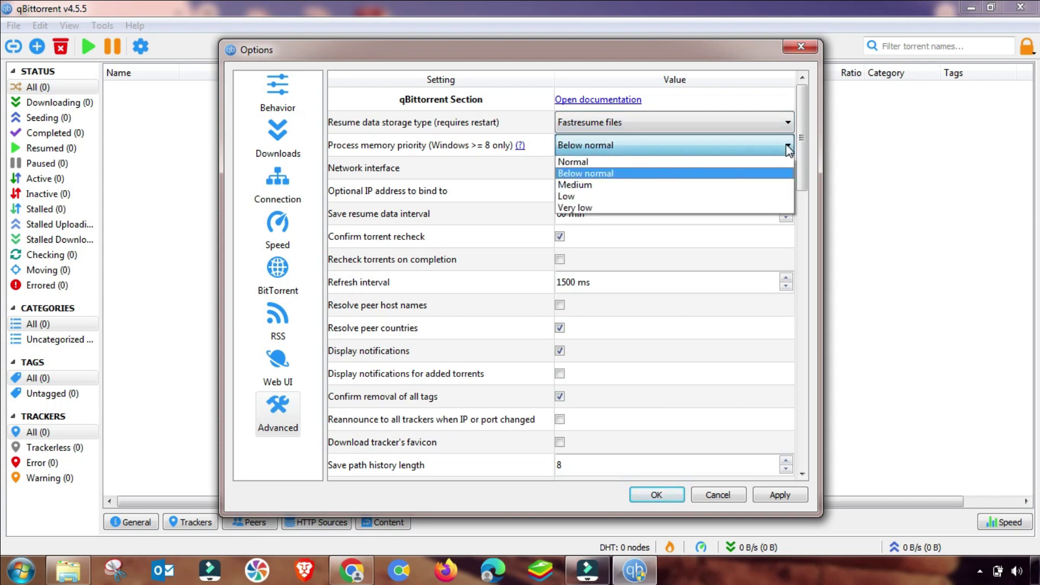
pyautogui.click(788, 149)
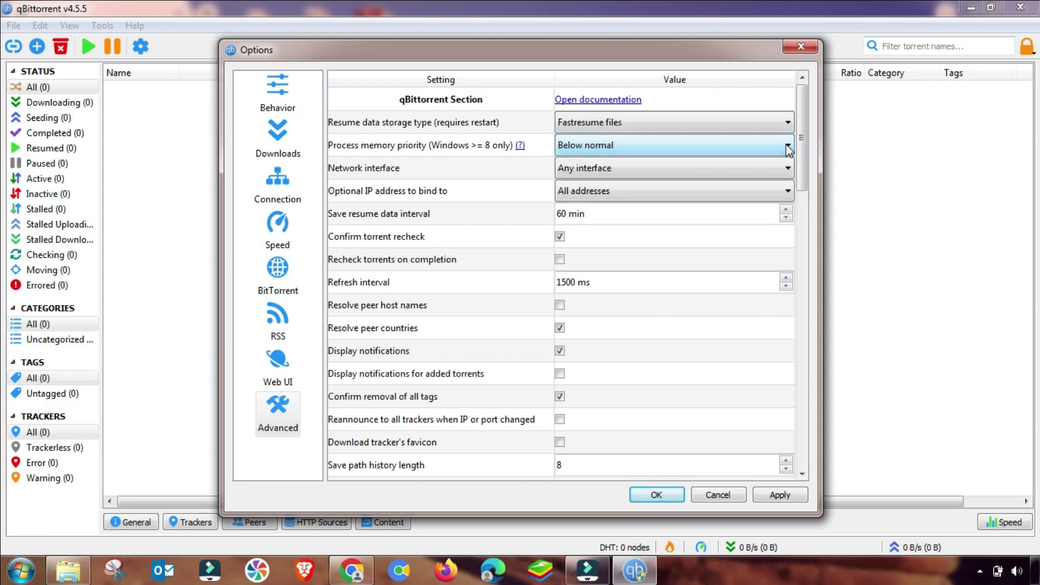
pyautogui.click(586, 169)
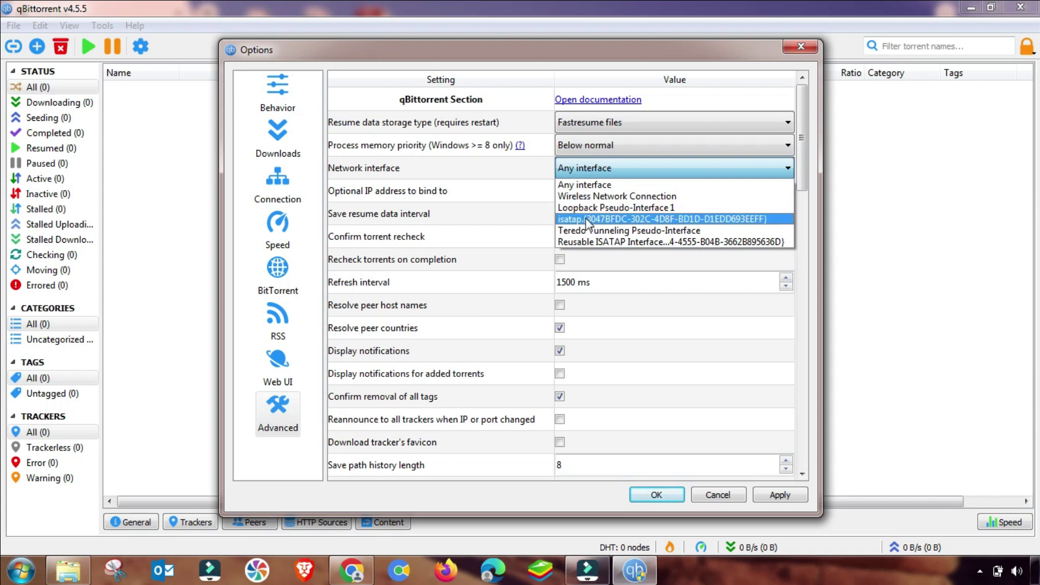
pyautogui.click(584, 185)
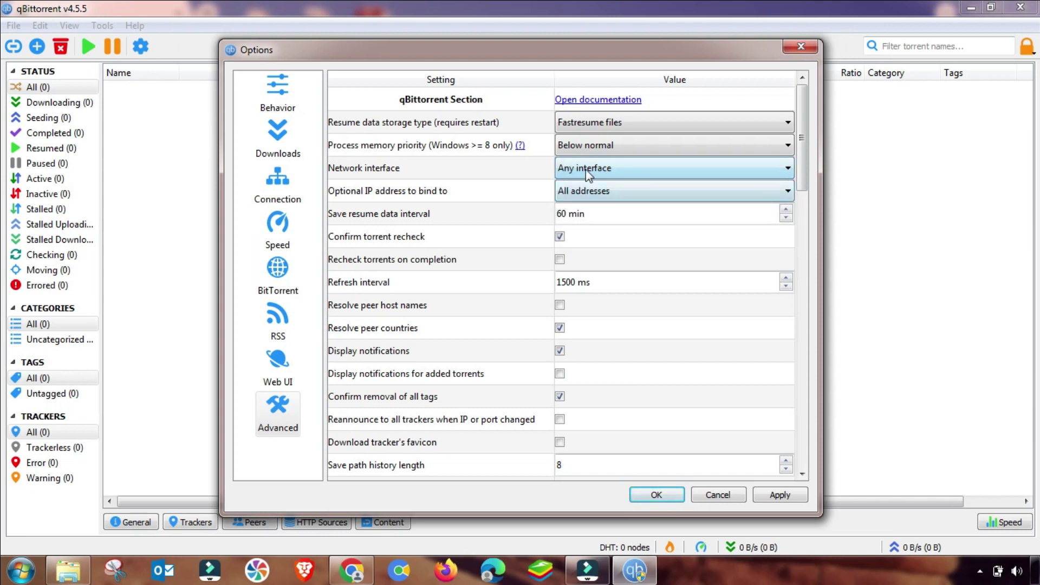
pyautogui.click(567, 190)
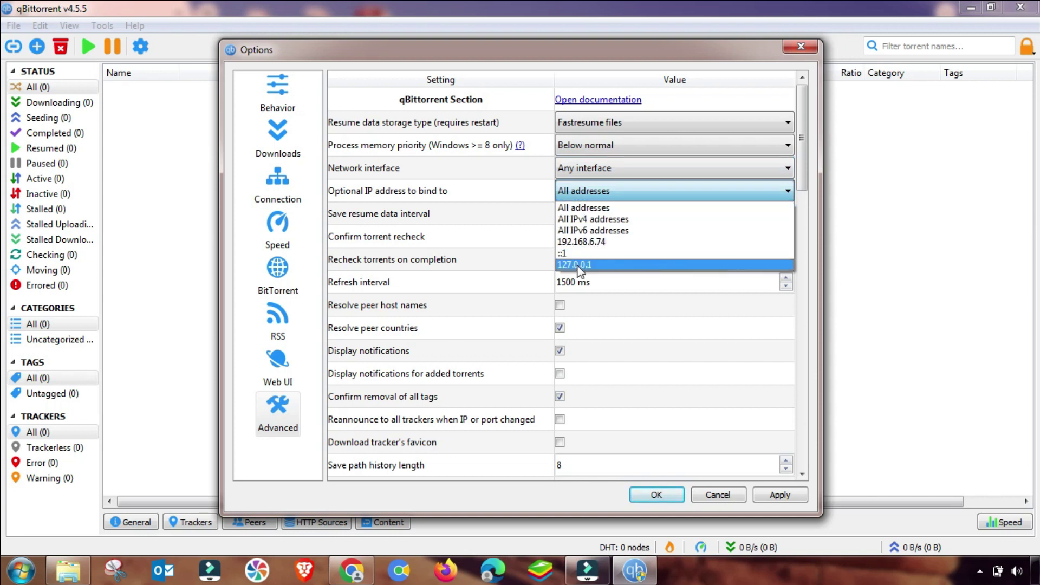
pyautogui.click(577, 197)
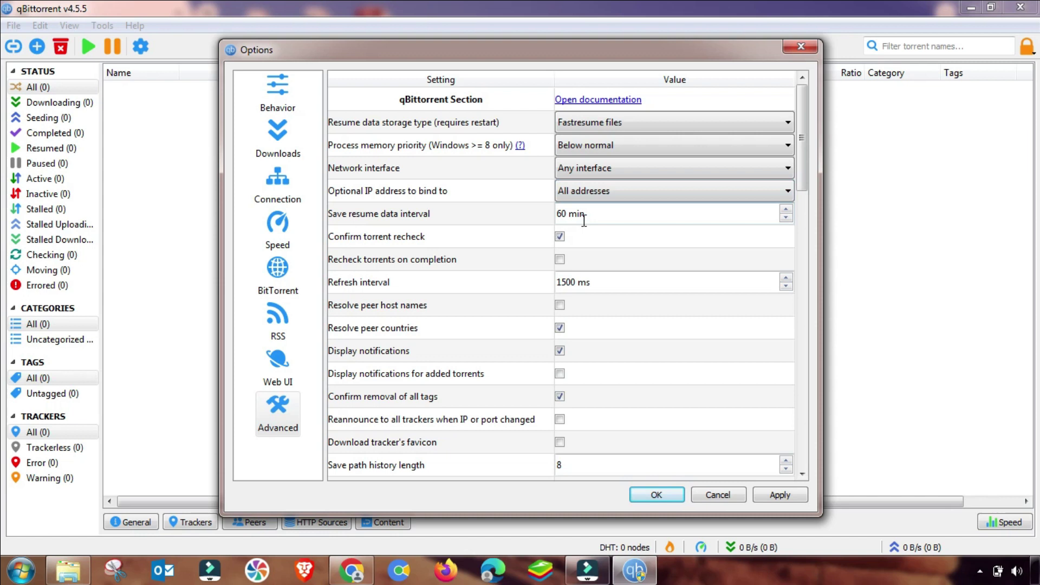
# Set the save path history length to 10 and the embedded tracker port to 11000
pyautogui.moveTo(727, 282)
pyautogui.moveTo(802, 180); pyautogui.dragTo(805, 234)
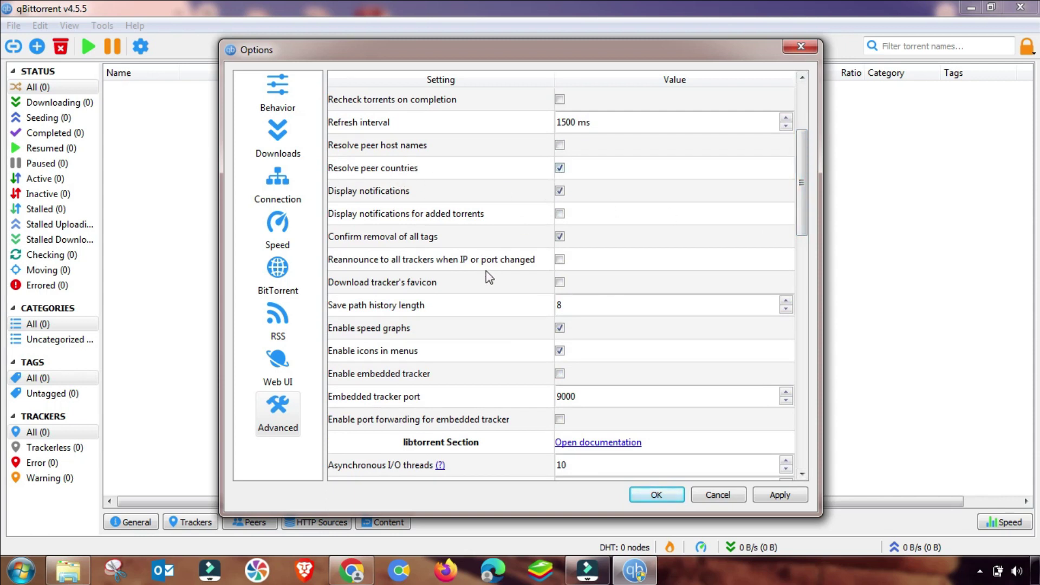
pyautogui.doubleClick(557, 307)
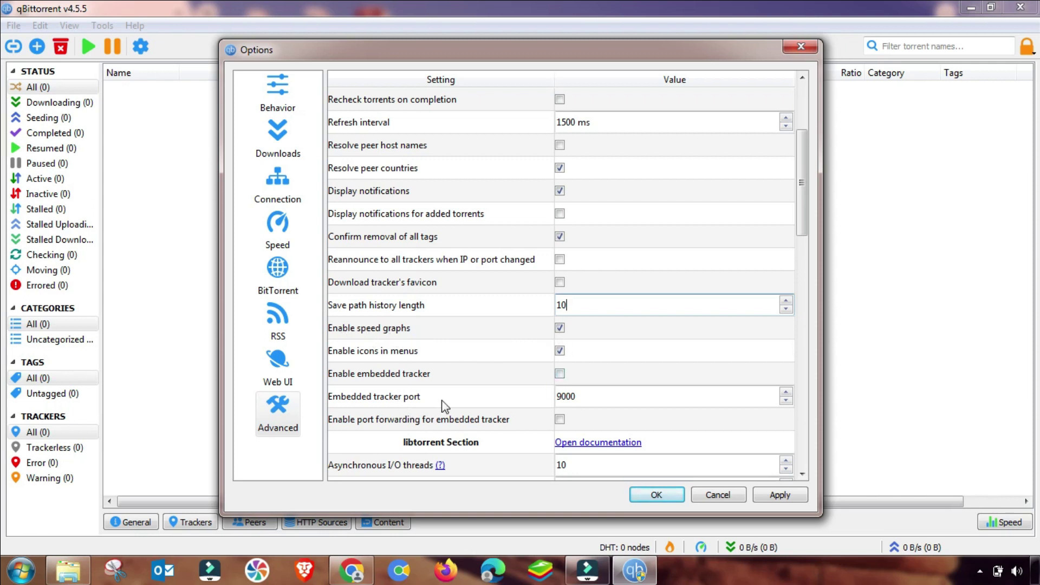
pyautogui.moveTo(575, 397); pyautogui.dragTo(555, 398)
pyautogui.write('11')
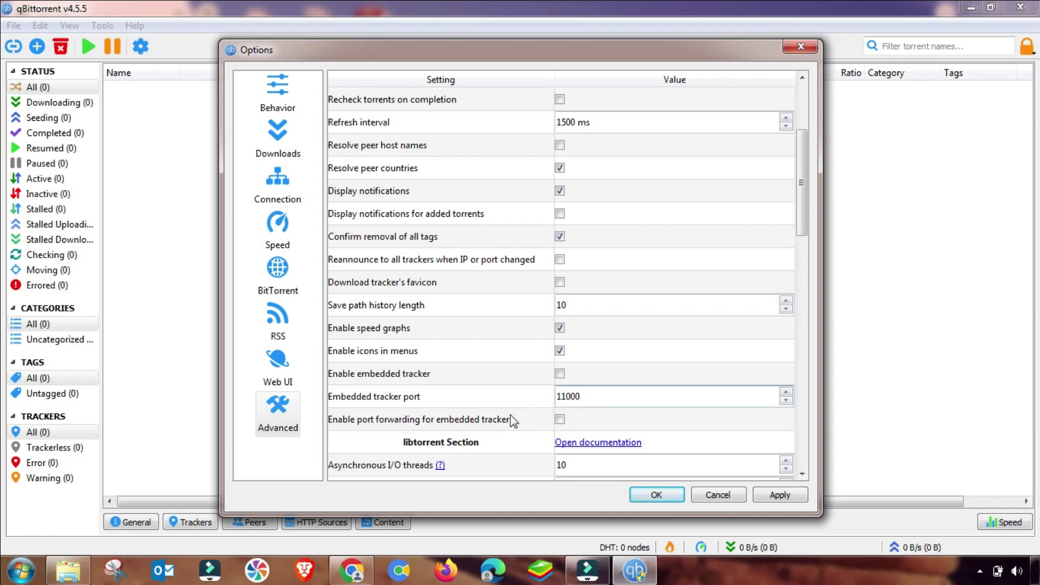
# In the libtorrent section, set asynchronous I/O threads to 13 and the file pool size to 5230
pyautogui.moveTo(807, 225); pyautogui.dragTo(814, 282)
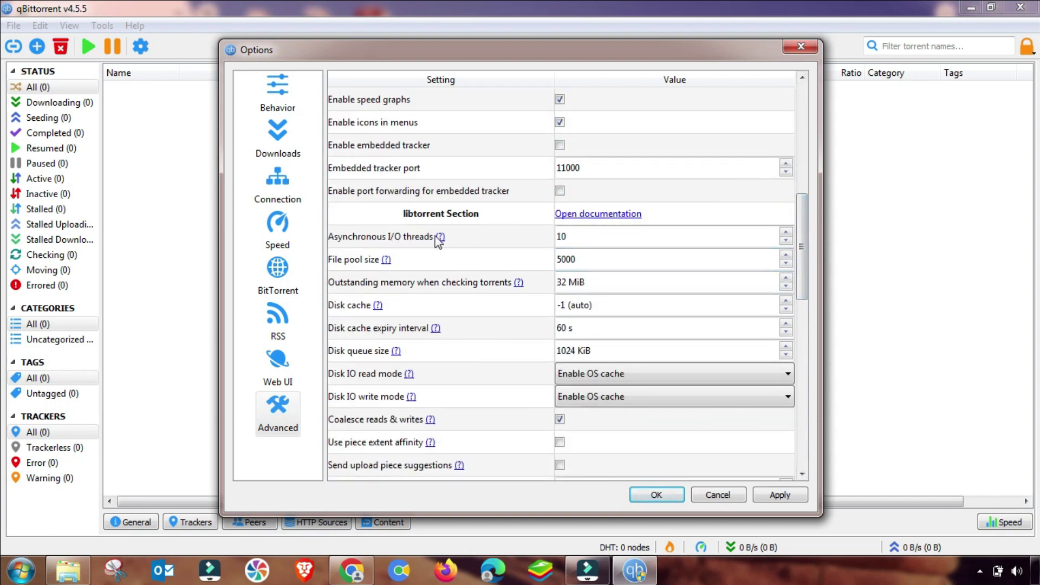
pyautogui.doubleClick(562, 236)
pyautogui.write('13')
pyautogui.doubleClick(574, 260)
pyautogui.click(566, 259)
pyautogui.press('BackSpace')
pyautogui.click(585, 284)
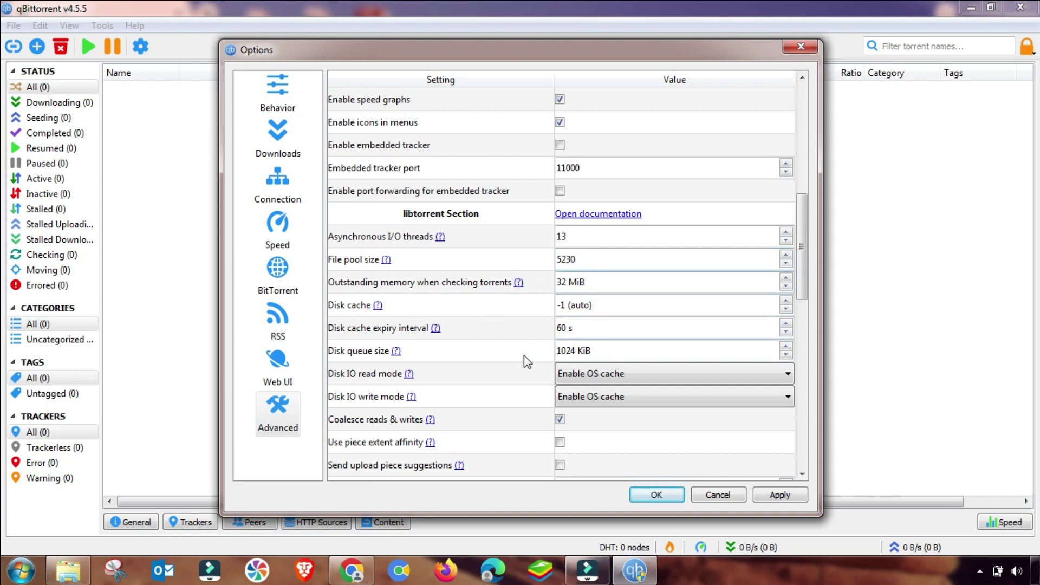
pyautogui.click(573, 351)
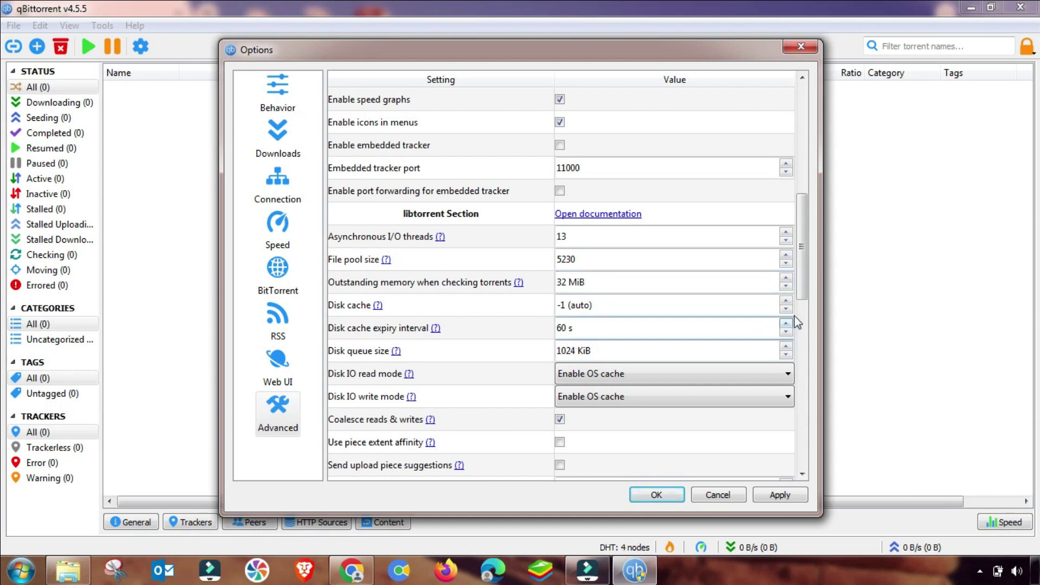
# Set the send buffer watermark to 700 KiB and the send buffer low watermark to 20 KiB
pyautogui.moveTo(805, 294); pyautogui.dragTo(801, 318)
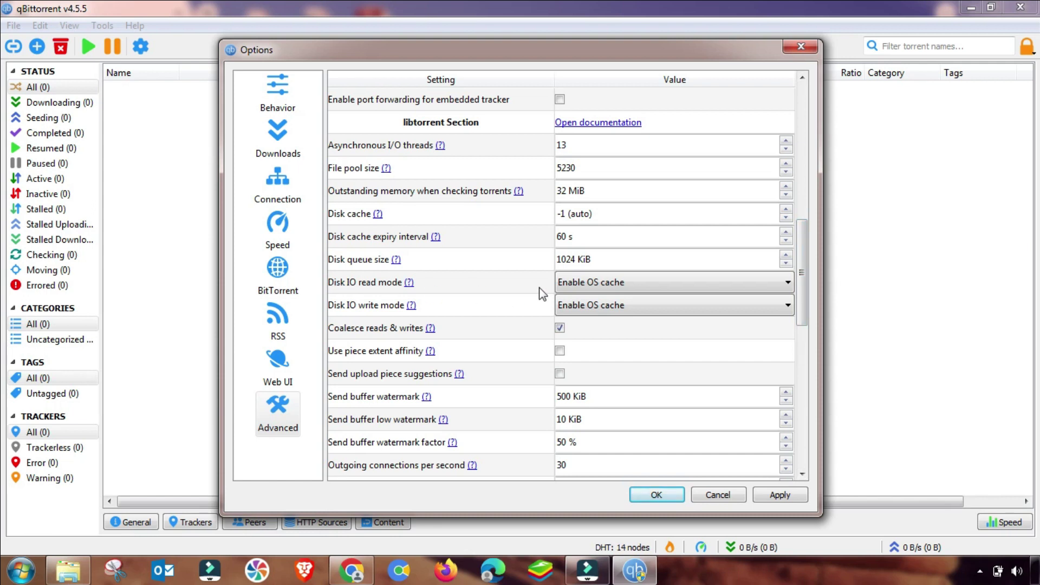
pyautogui.moveTo(804, 292); pyautogui.dragTo(807, 339)
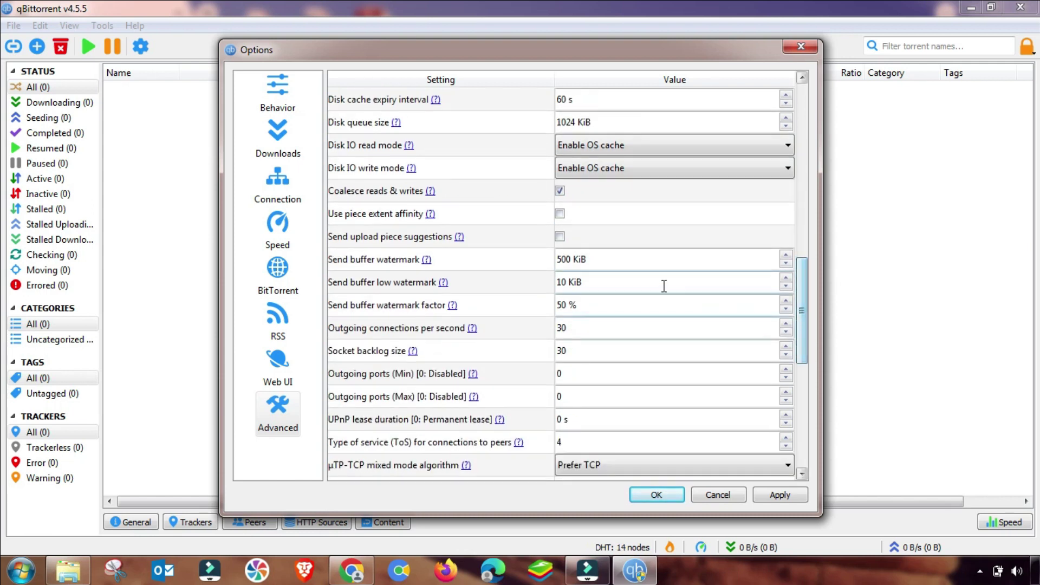
pyautogui.moveTo(568, 261); pyautogui.dragTo(566, 262)
pyautogui.write('70')
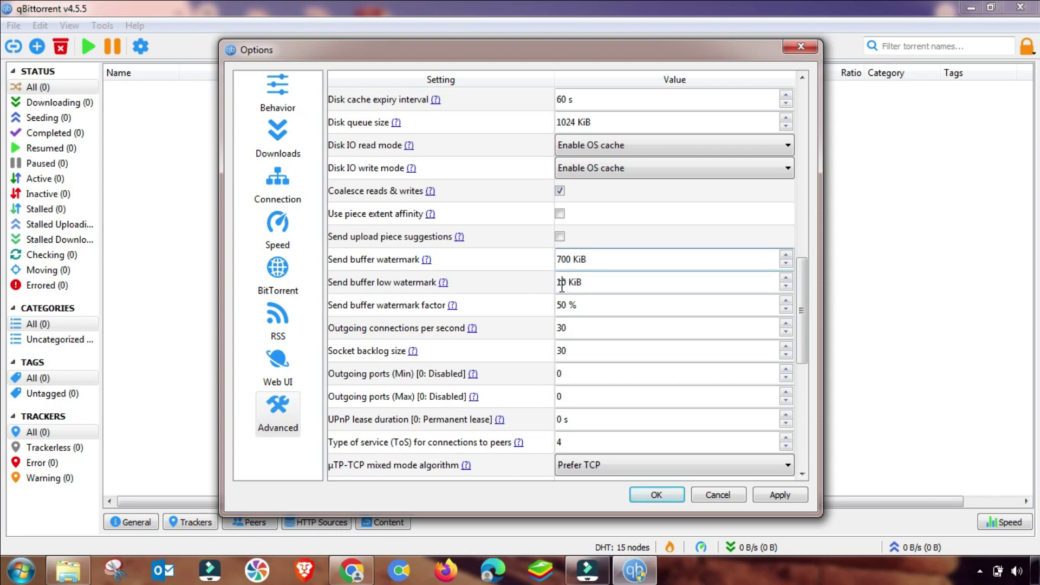
pyautogui.moveTo(562, 286); pyautogui.dragTo(558, 285)
pyautogui.write('2')
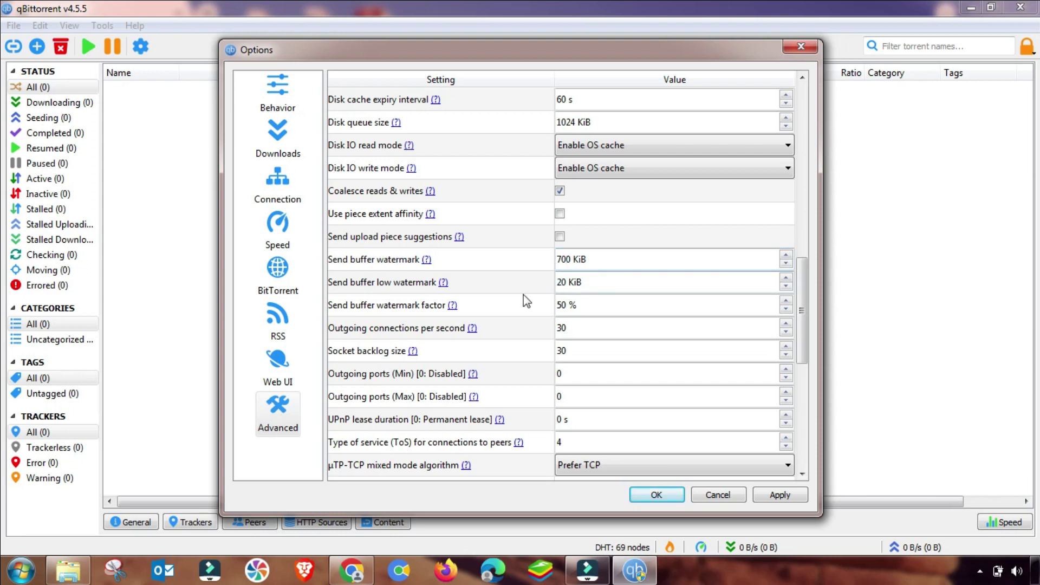
pyautogui.moveTo(804, 314); pyautogui.dragTo(803, 338)
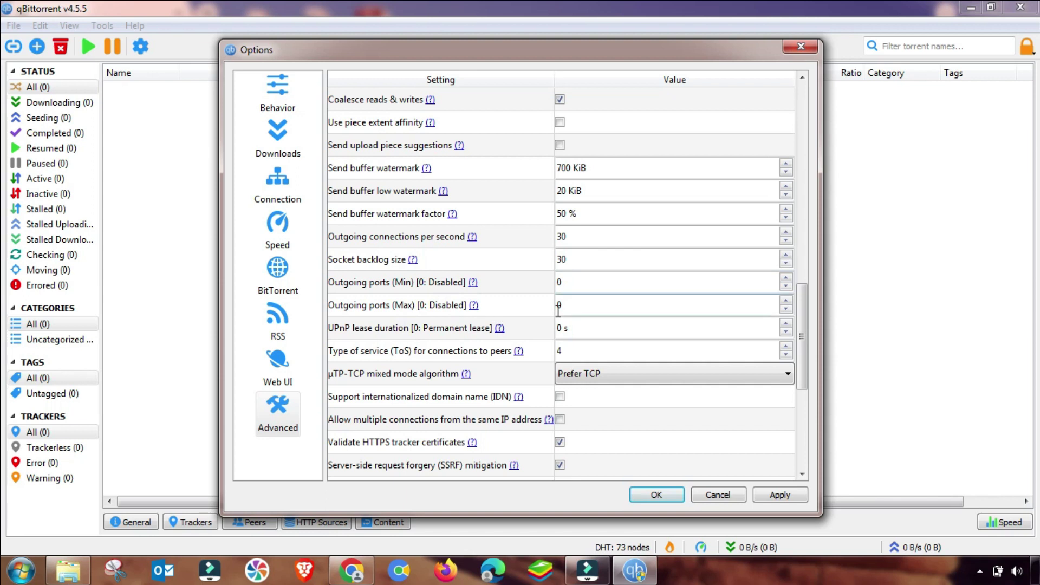
# Examine the choices for the µTP-TCP mixed mode algorithm, upload slots behavior and upload choking algorithm
pyautogui.click(586, 376)
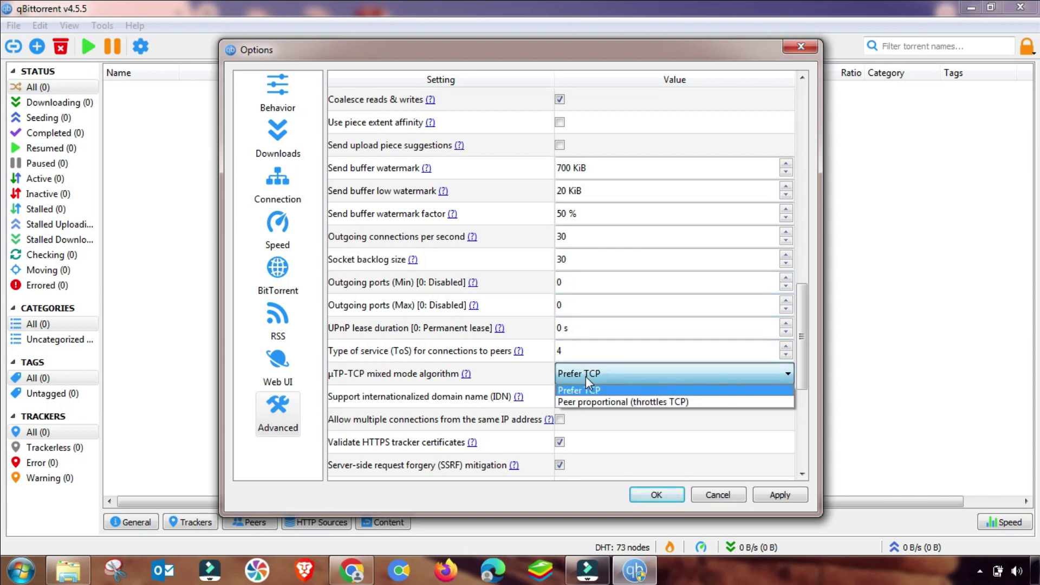
pyautogui.click(589, 376)
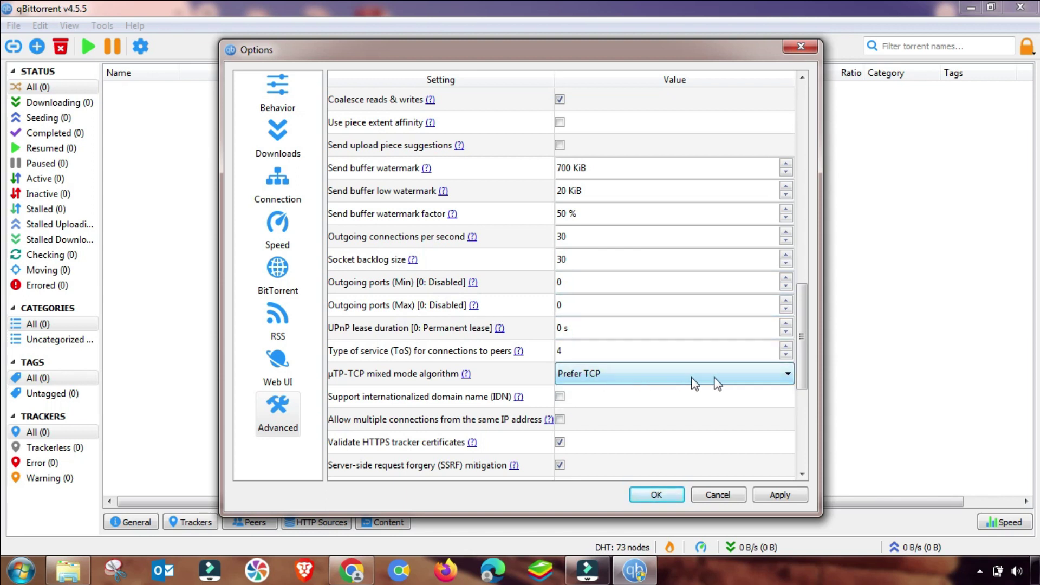
pyautogui.moveTo(803, 345); pyautogui.dragTo(807, 401)
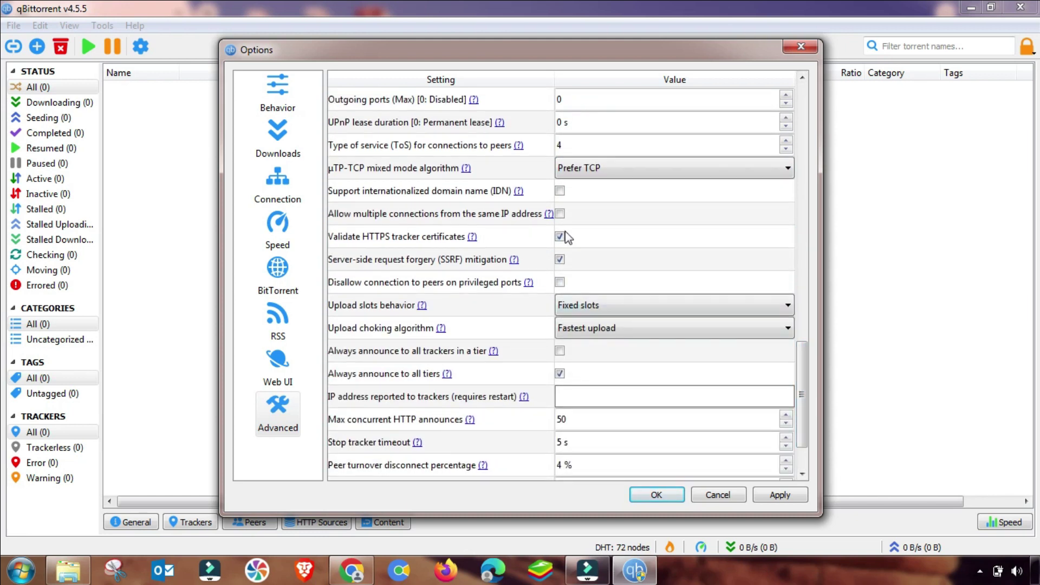
pyautogui.click(599, 305)
pyautogui.click(599, 306)
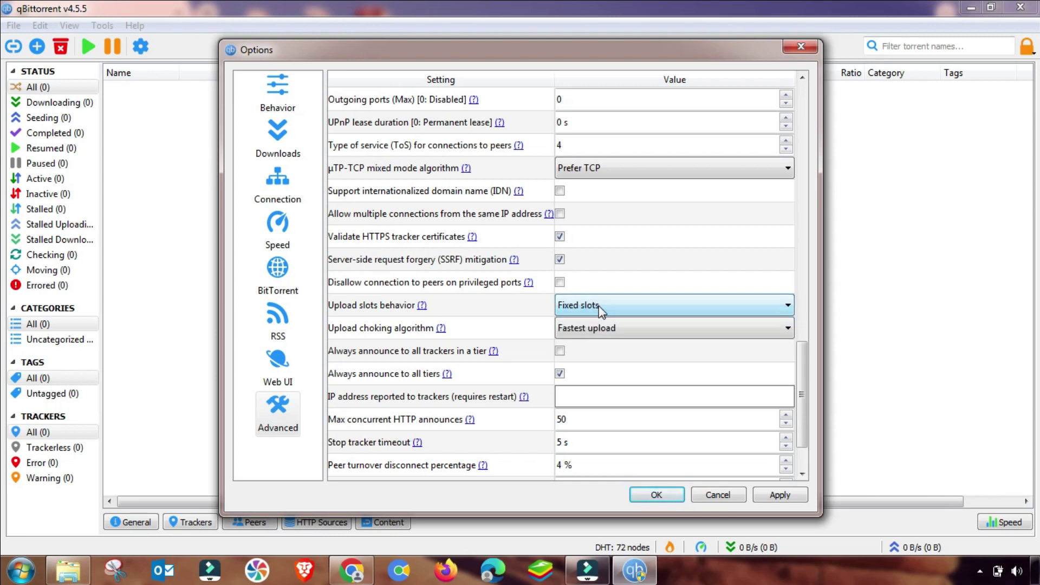
pyautogui.click(579, 329)
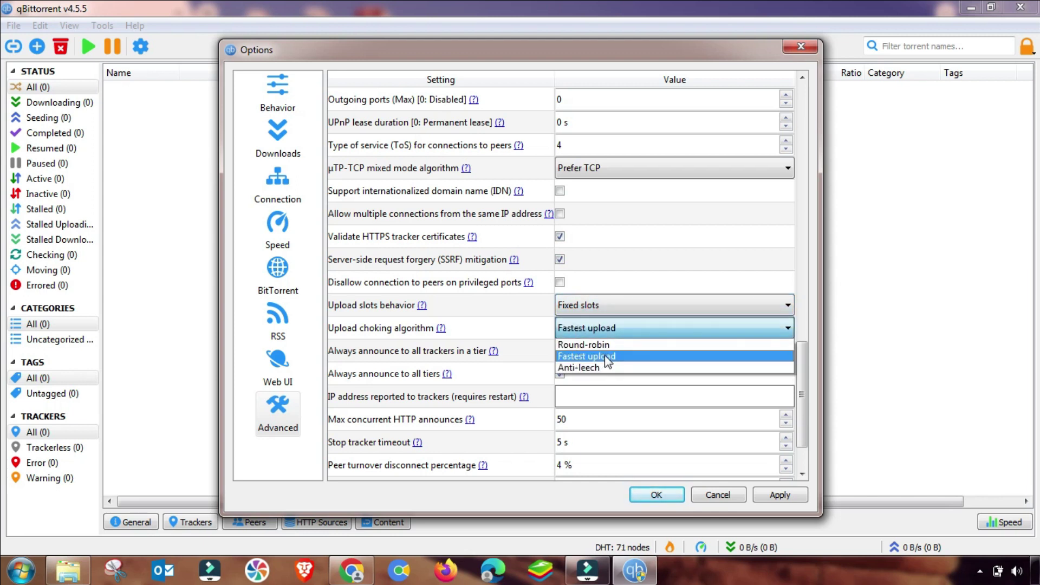
pyautogui.click(599, 327)
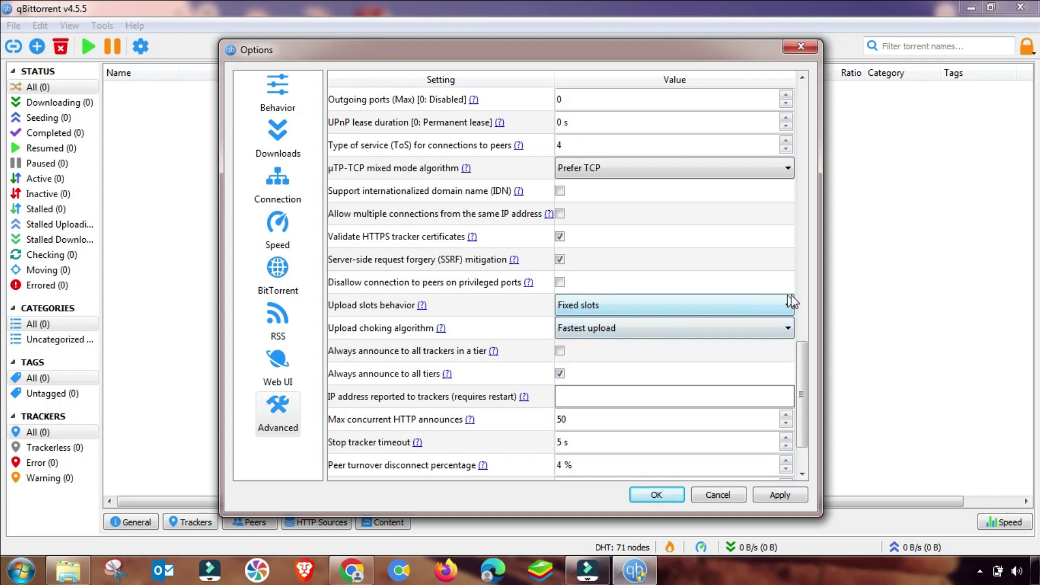
# Set max concurrent HTTP announces to 75 and maximum outstanding requests to a single peer to 850, and save the options
pyautogui.moveTo(803, 371); pyautogui.dragTo(801, 391)
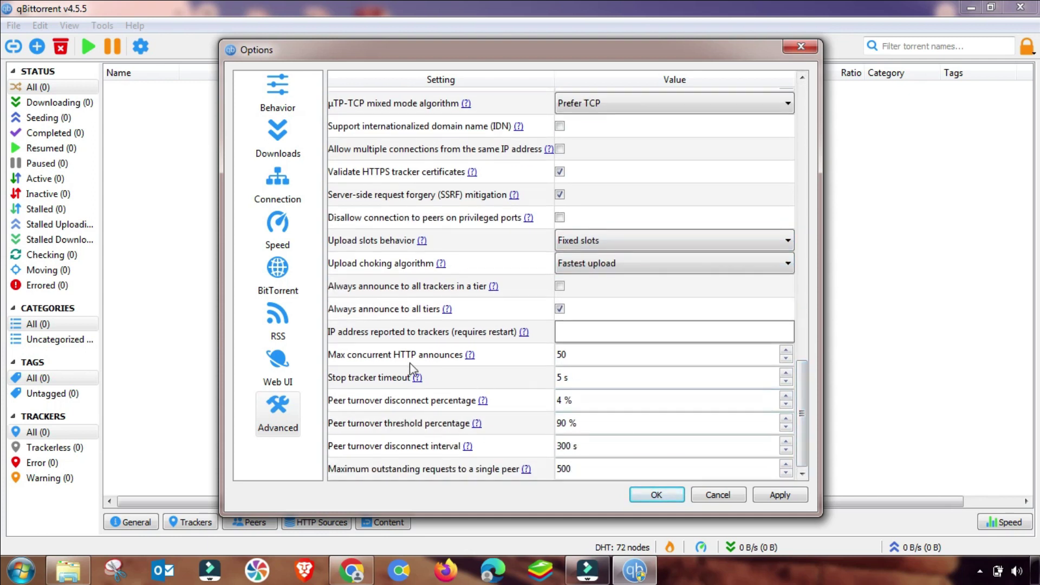
pyautogui.doubleClick(561, 355)
pyautogui.moveTo(571, 469); pyautogui.dragTo(555, 474)
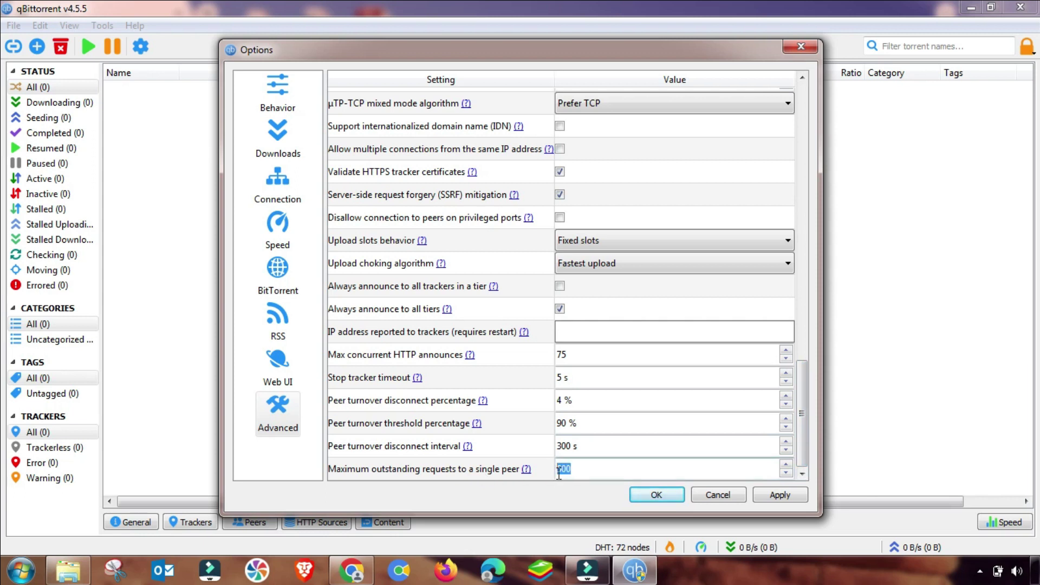
pyautogui.write('85')
pyautogui.click(783, 496)
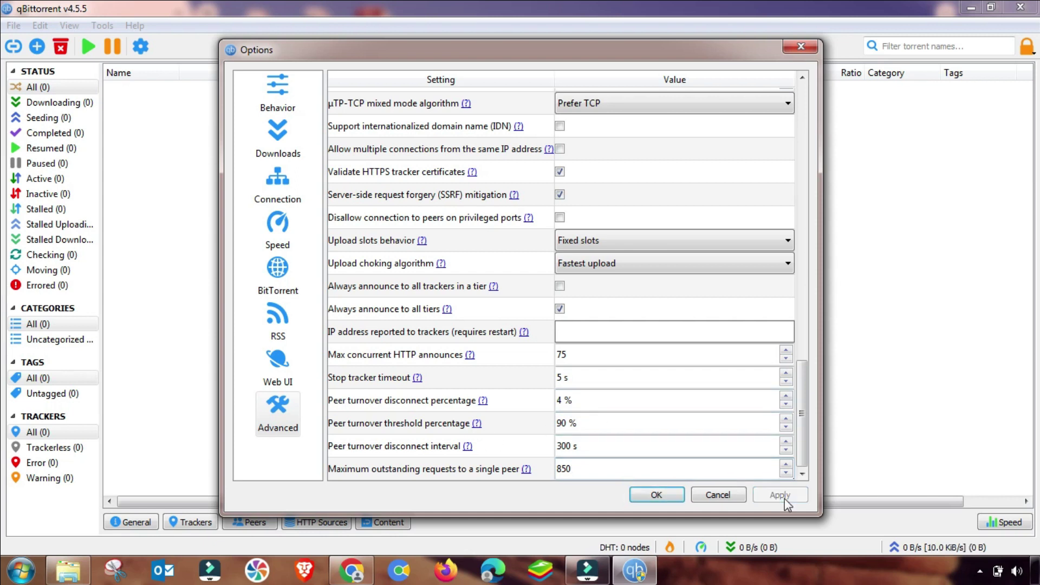
pyautogui.click(657, 495)
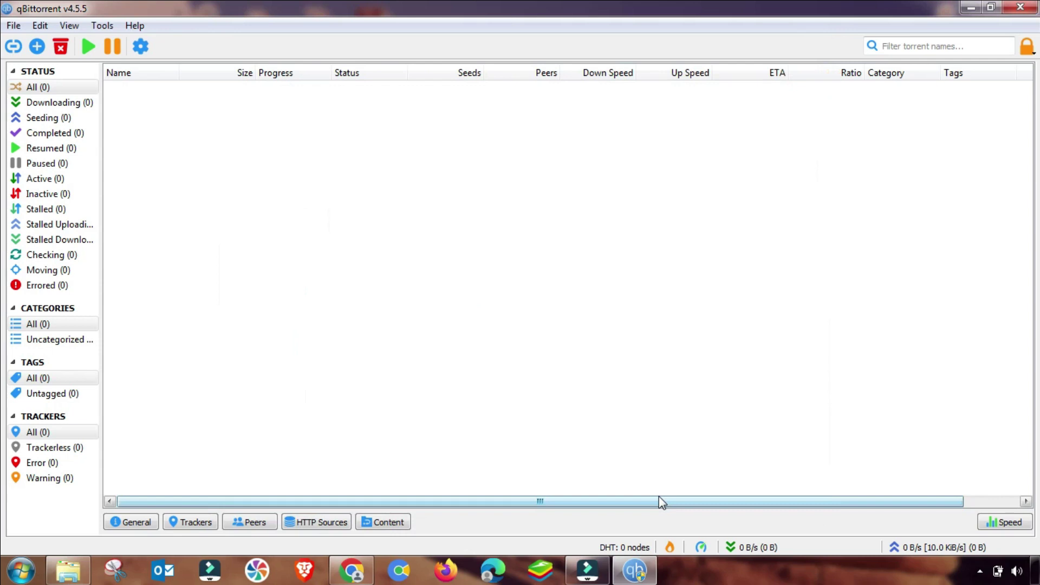
# Close the qBittorrent window, dismiss the tray notification and exit the program from the system tray
pyautogui.click(1018, 9)
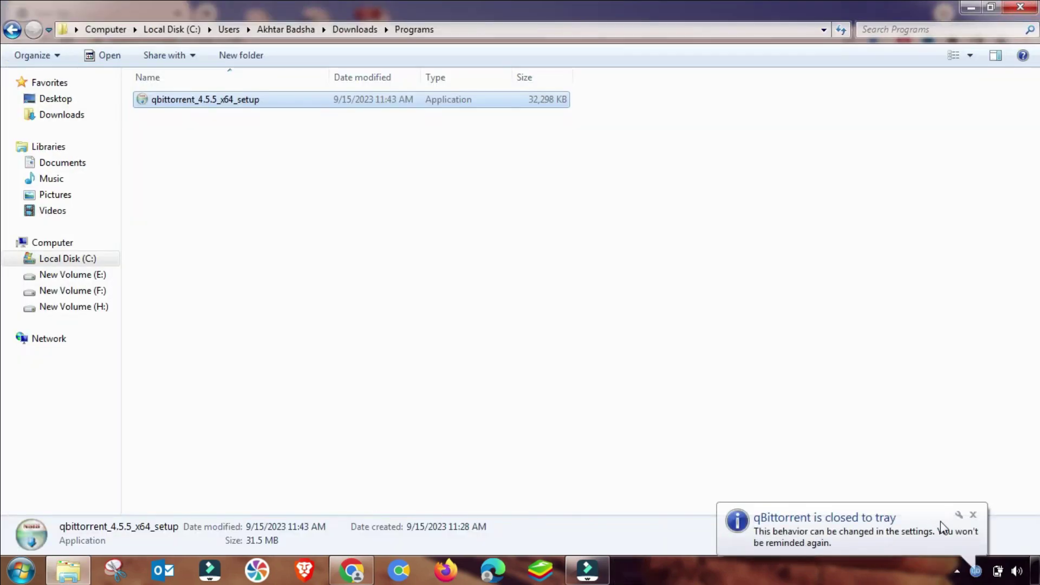
pyautogui.click(972, 515)
pyautogui.click(979, 576)
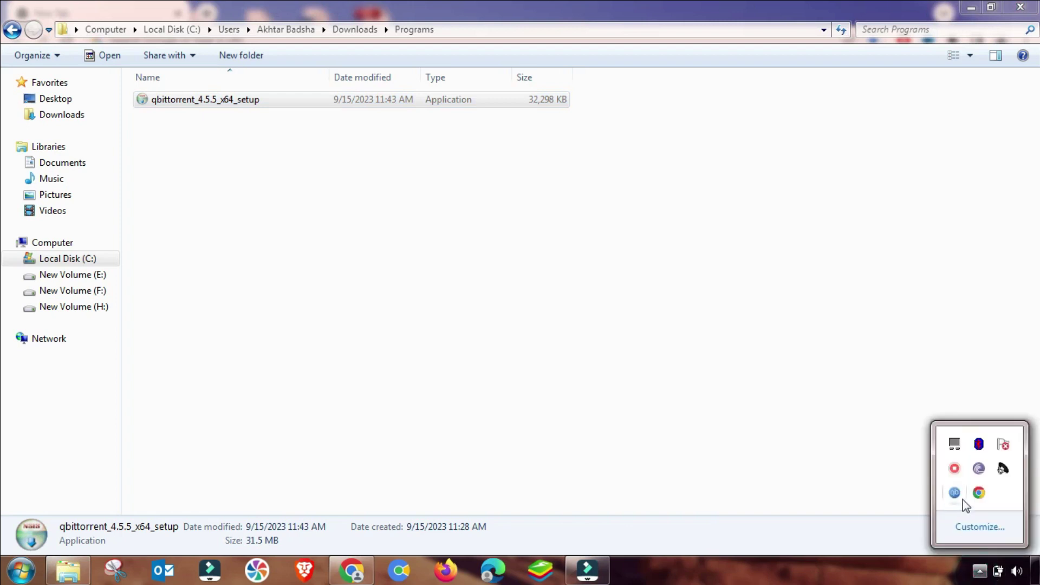
pyautogui.rightClick(954, 492)
pyautogui.click(885, 492)
# Open Windows Task Manager and end the BitTorrent.exe and BTTray.exe processes
pyautogui.rightClick(806, 564)
pyautogui.click(836, 518)
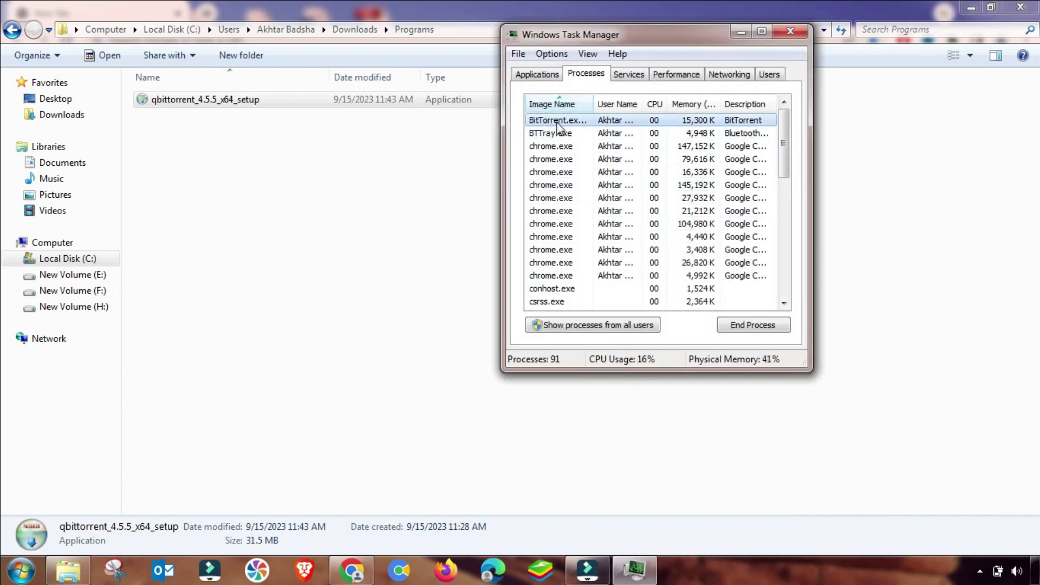
pyautogui.click(750, 326)
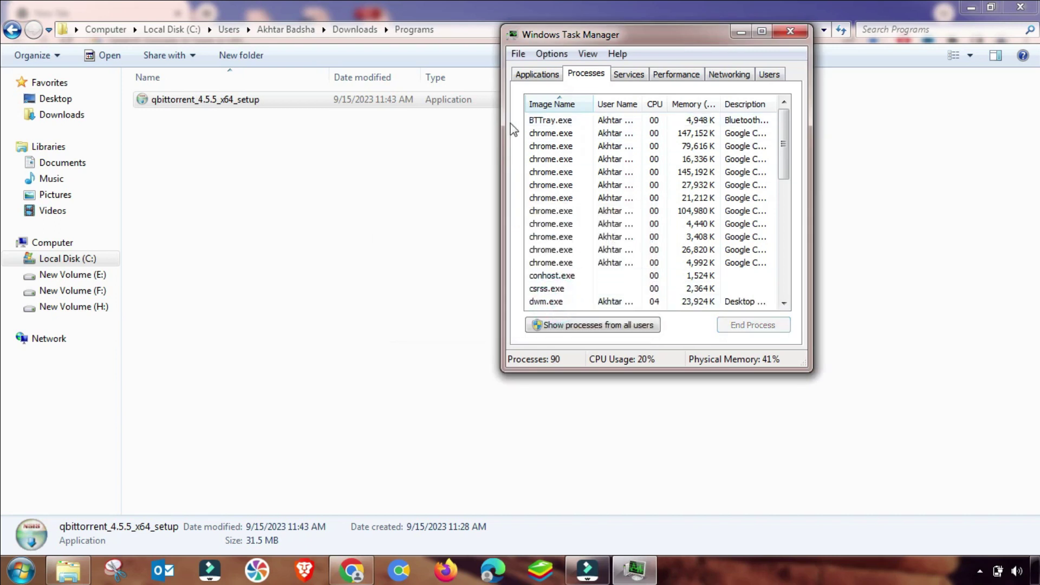
pyautogui.click(739, 328)
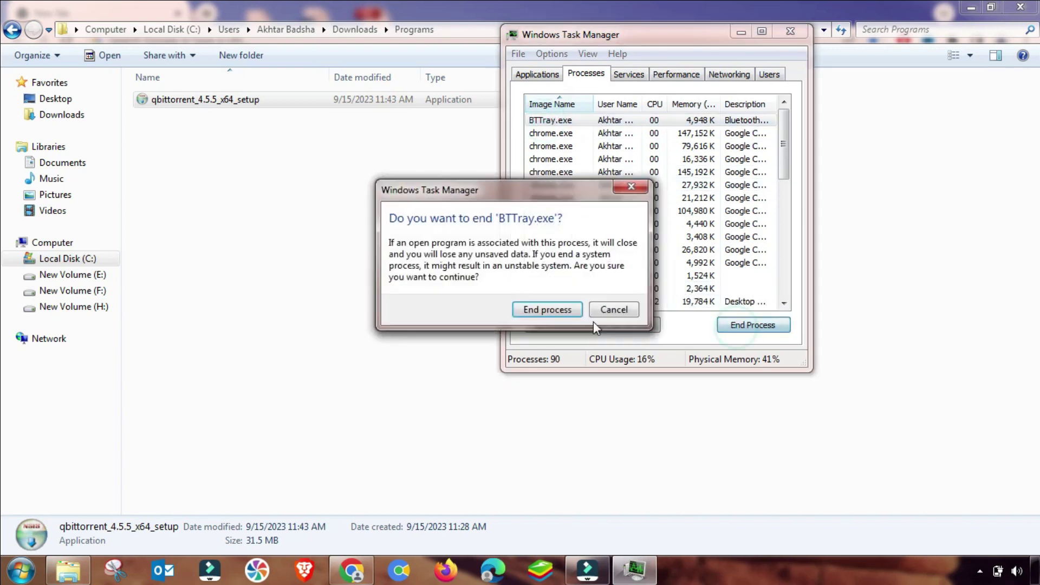
pyautogui.click(561, 311)
# Show processes from all users, check the list for remaining torrent processes and close Task Manager
pyautogui.click(563, 327)
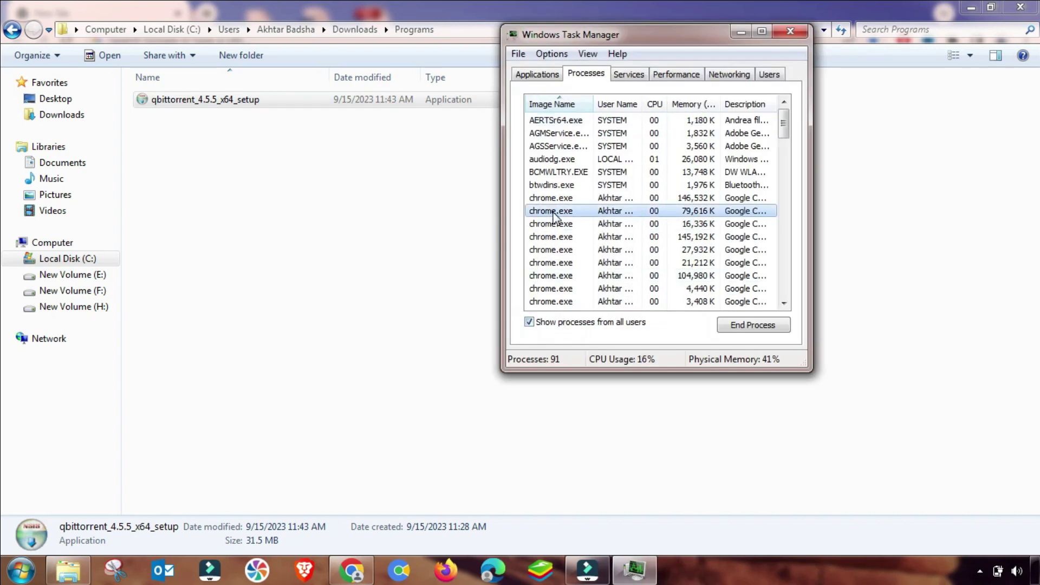
pyautogui.click(555, 250)
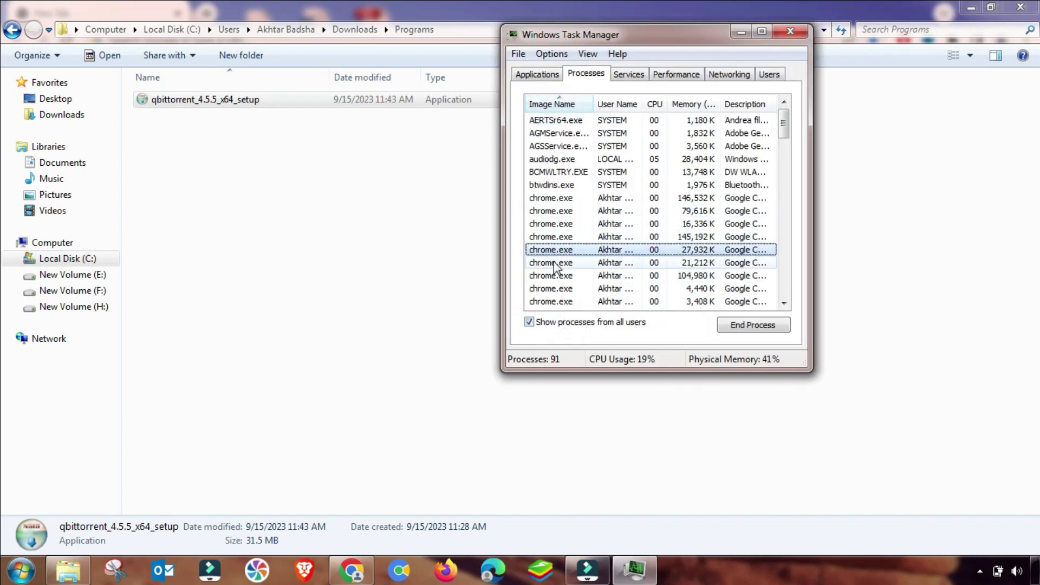
pyautogui.click(790, 31)
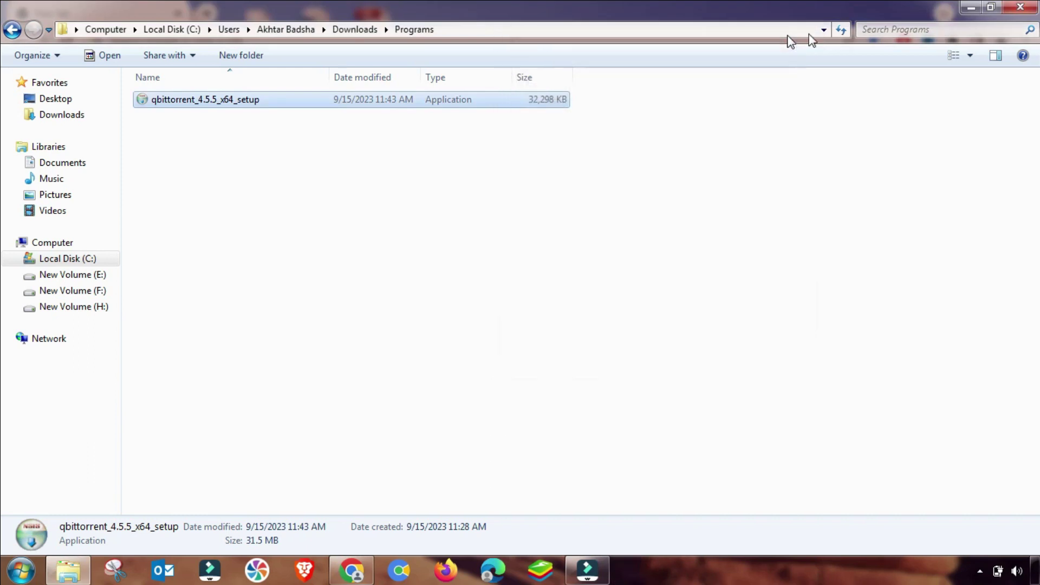
# Check in the compatibility properties of the qBittorrent shortcut that it runs as an administrator, and confirm the dialog
pyautogui.click(968, 7)
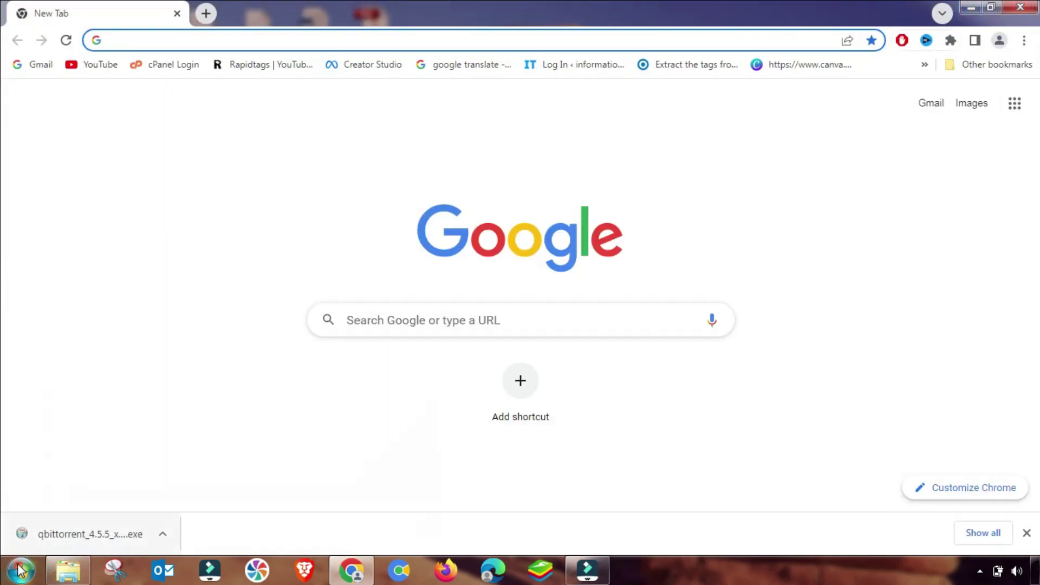
pyautogui.click(21, 569)
pyautogui.rightClick(61, 332)
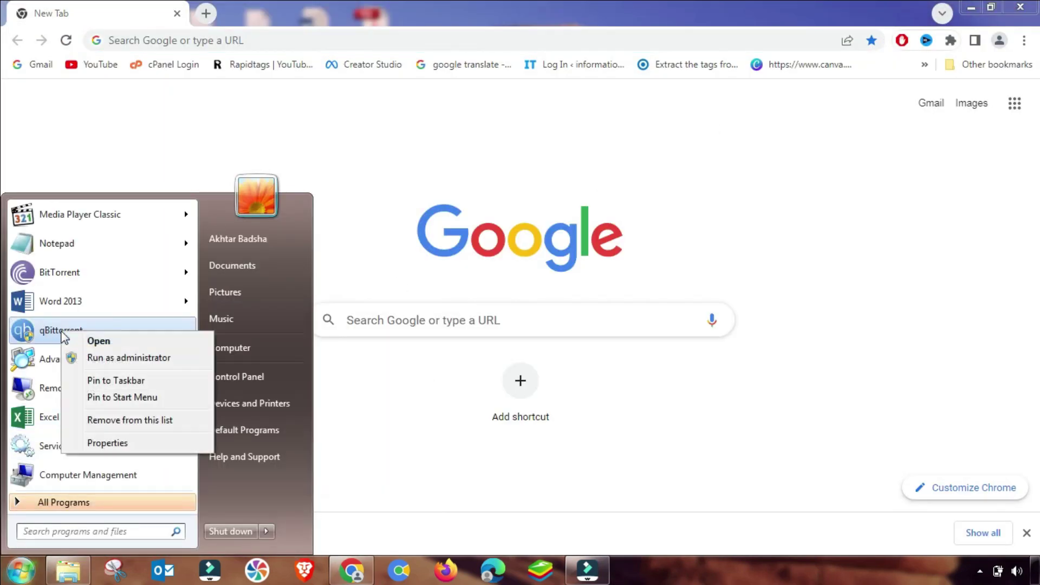
pyautogui.click(107, 442)
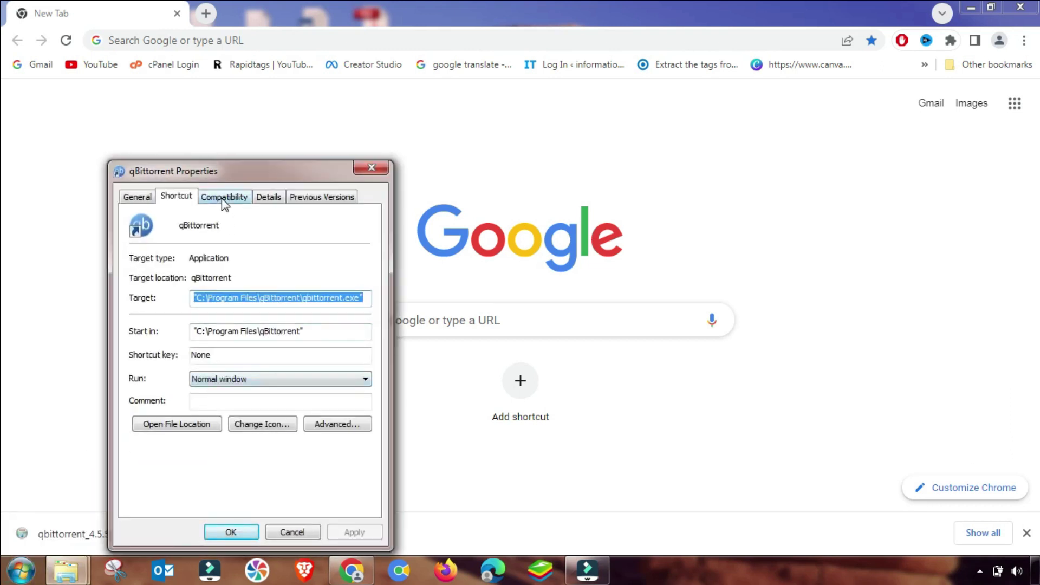
pyautogui.click(224, 197)
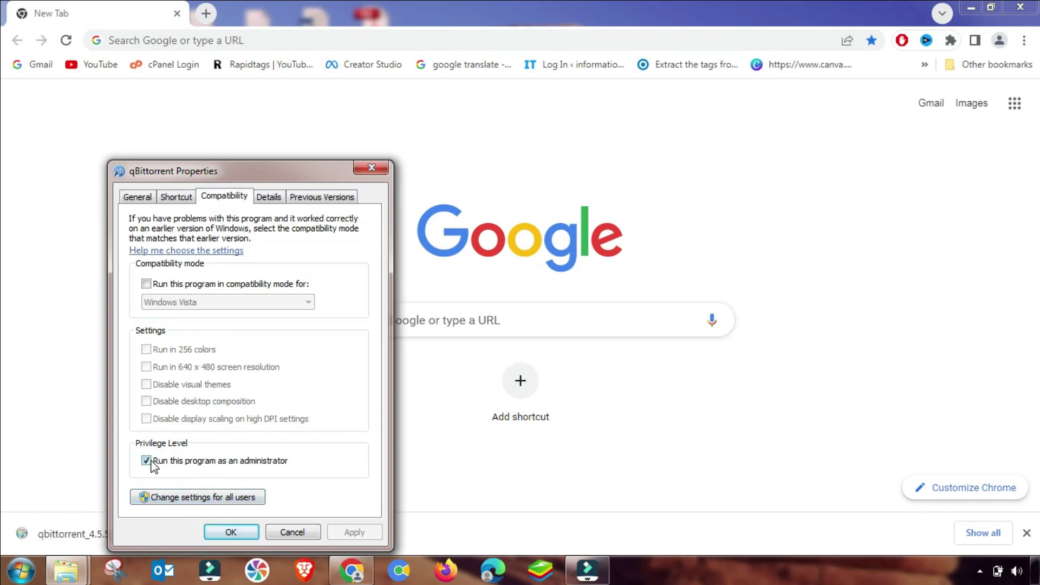
pyautogui.click(231, 532)
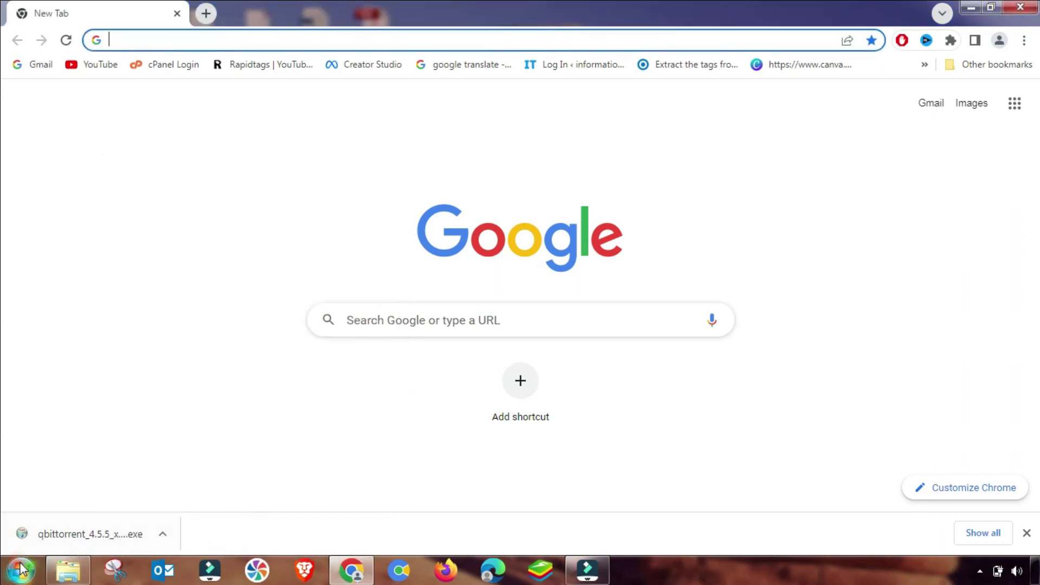
# Relaunch qBittorrent, and open and dismiss the Open Torrent Files dialog without choosing a file
pyautogui.click(21, 569)
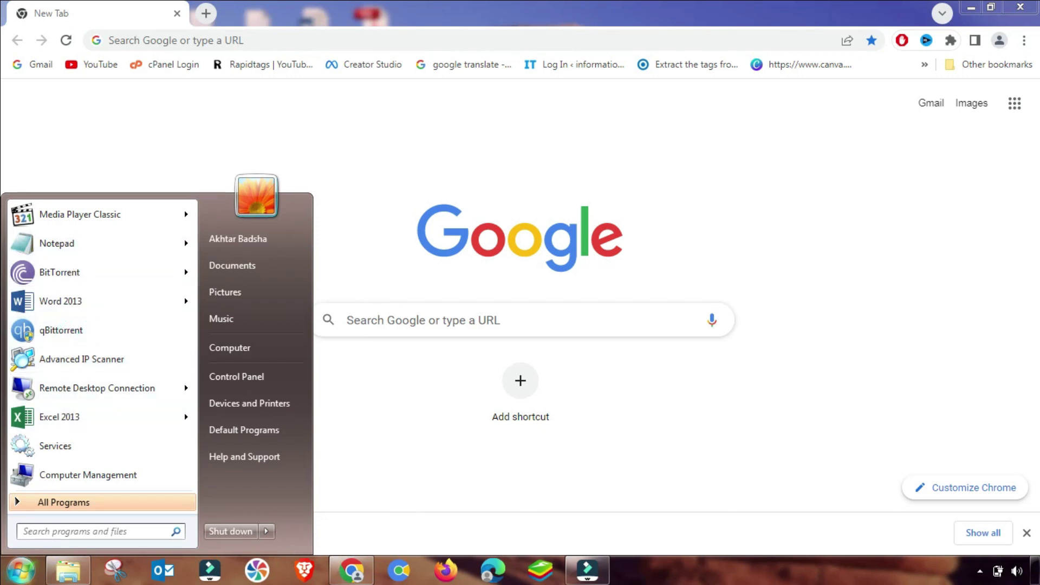
pyautogui.click(61, 330)
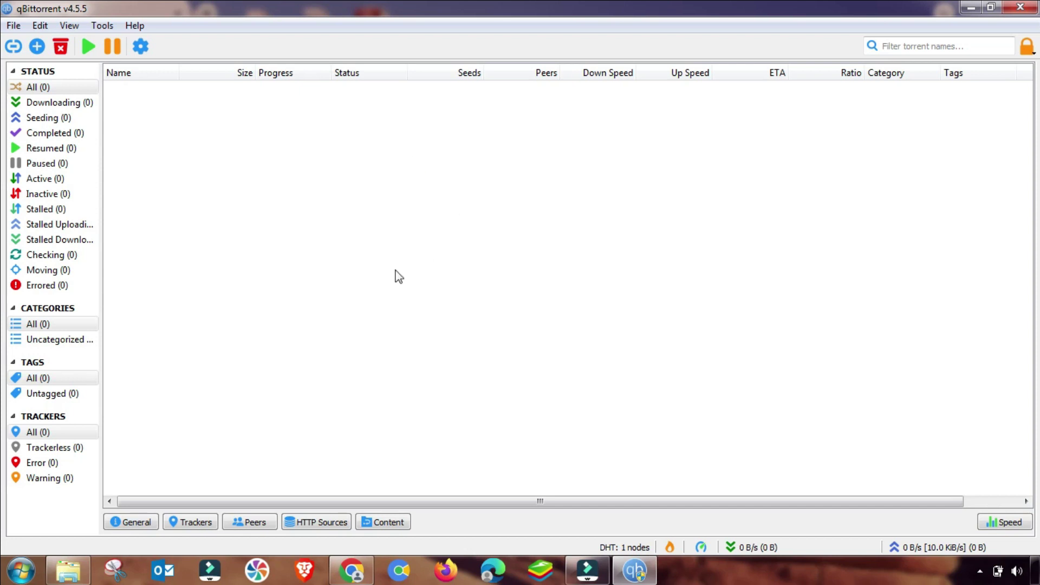
pyautogui.click(37, 49)
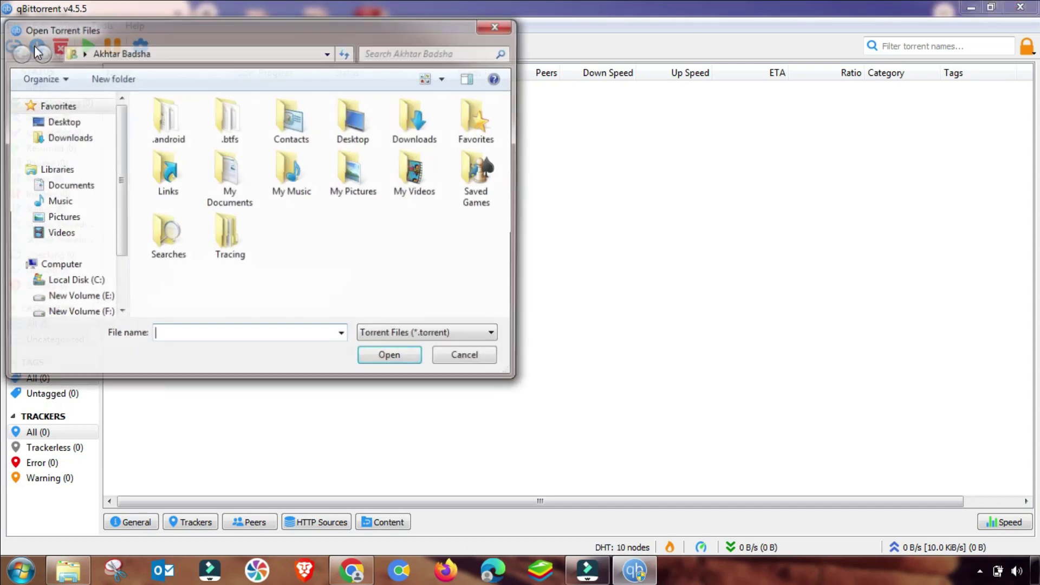
pyautogui.click(497, 27)
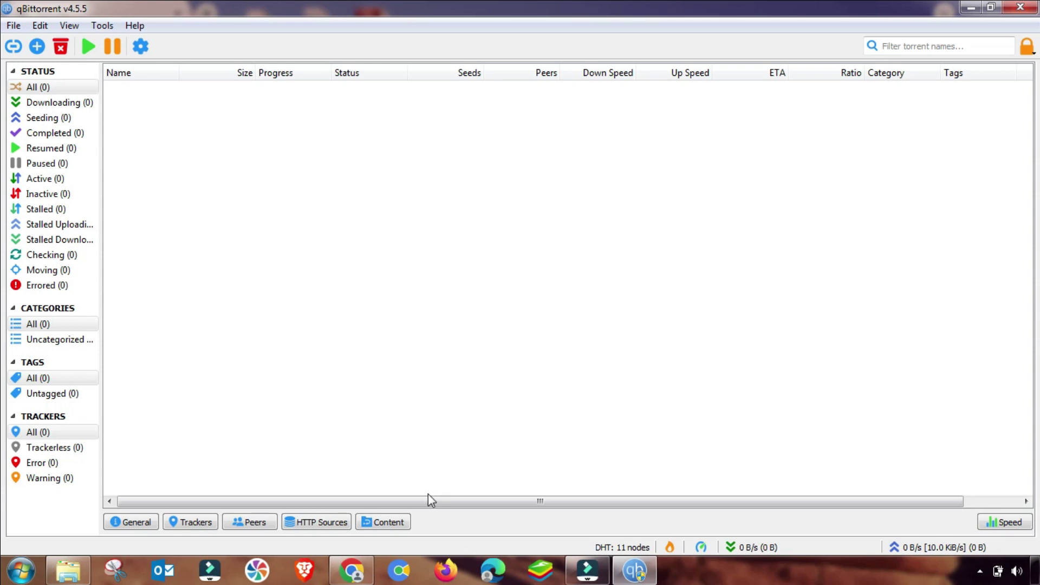
# Add the MICROSOFT Office PRO Plus 2016 v16.0 torrent file from the AppData\Roaming\BitTorrent folder, using the copied folder path
pyautogui.moveTo(492, 8); pyautogui.dragTo(511, 66)
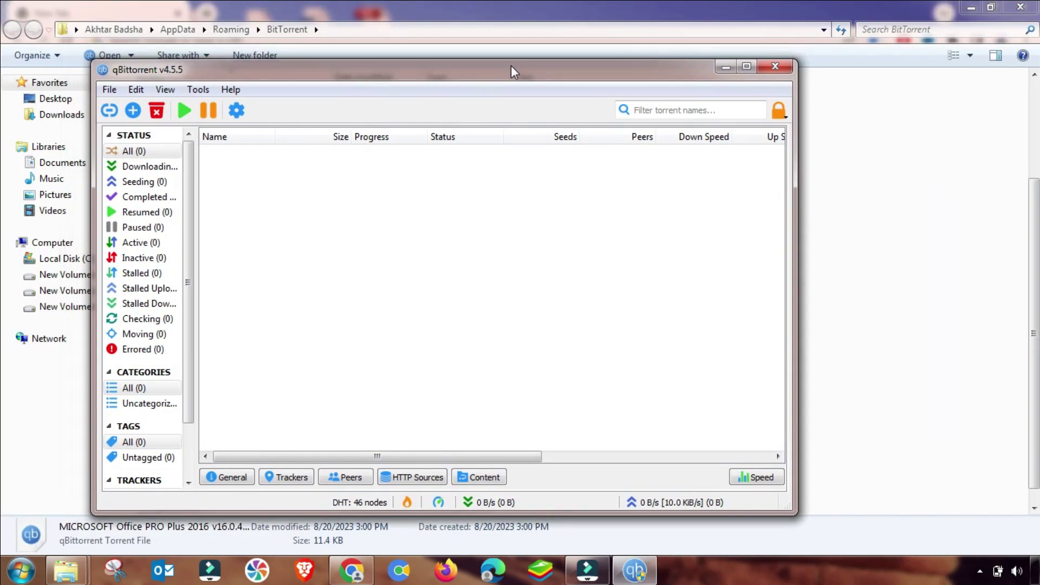
pyautogui.click(131, 111)
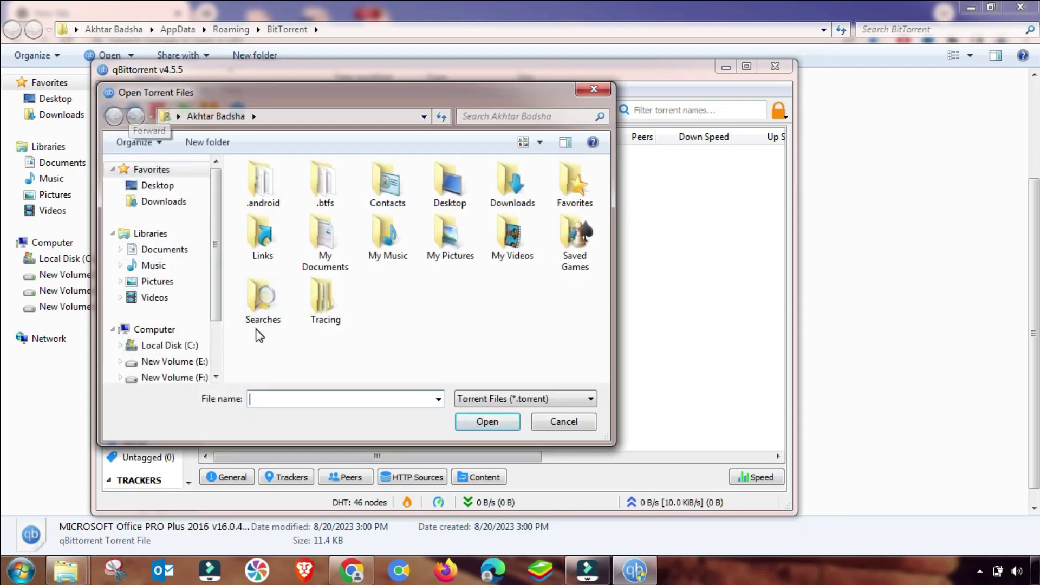
pyautogui.rightClick(256, 398)
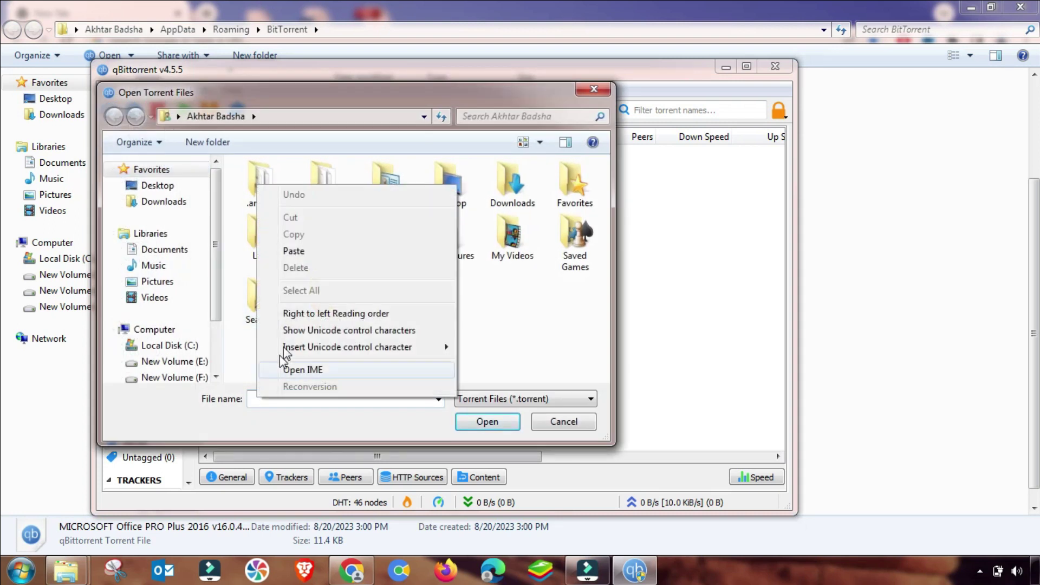
pyautogui.click(295, 251)
pyautogui.click(488, 421)
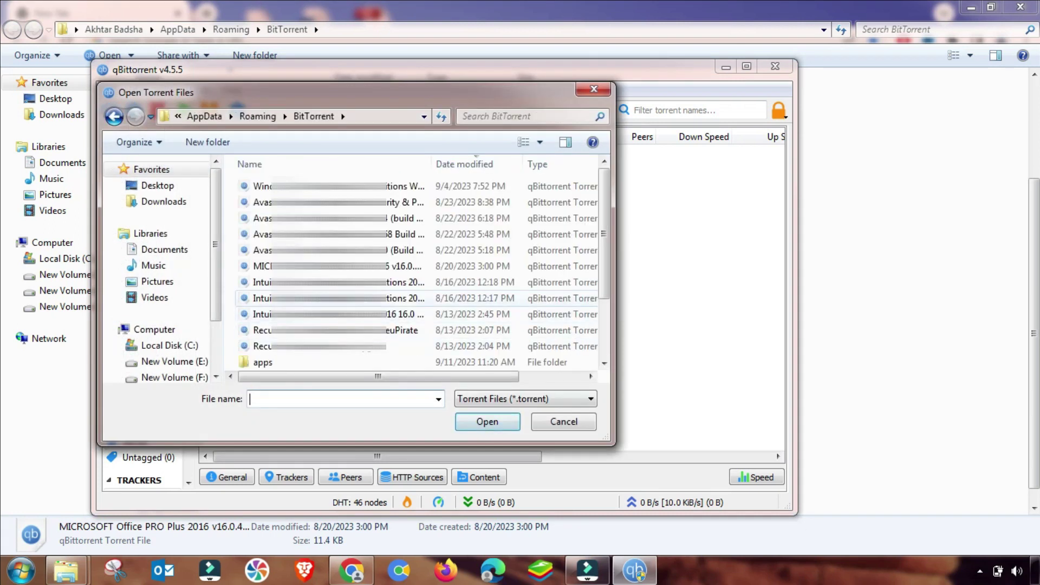
pyautogui.click(325, 266)
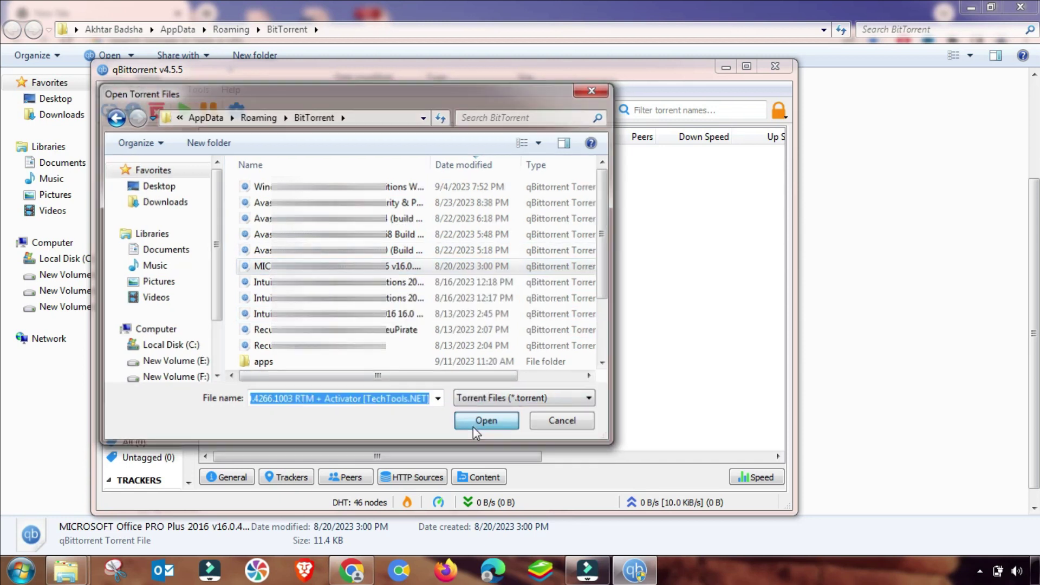
pyautogui.click(472, 427)
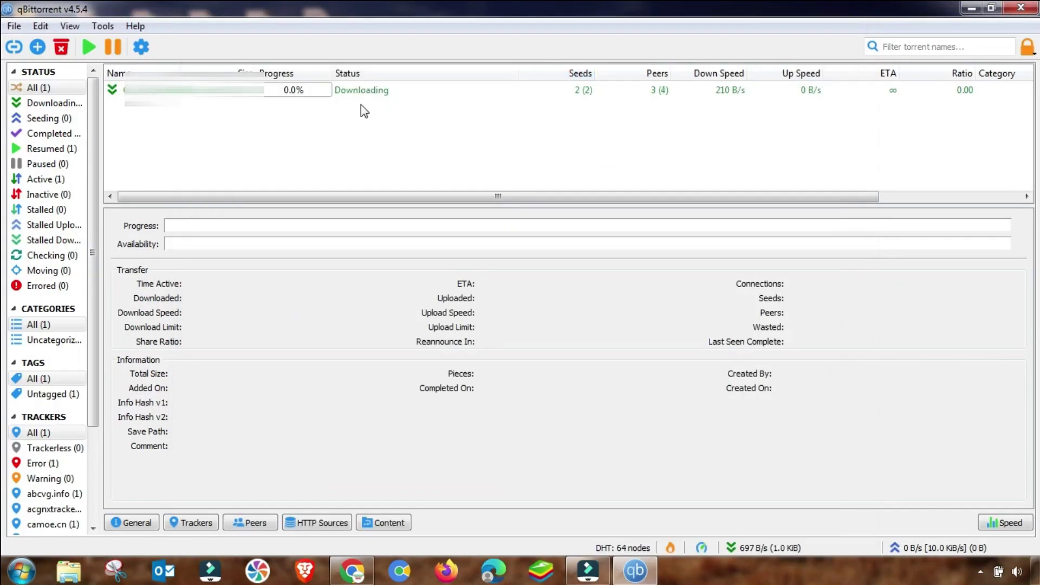